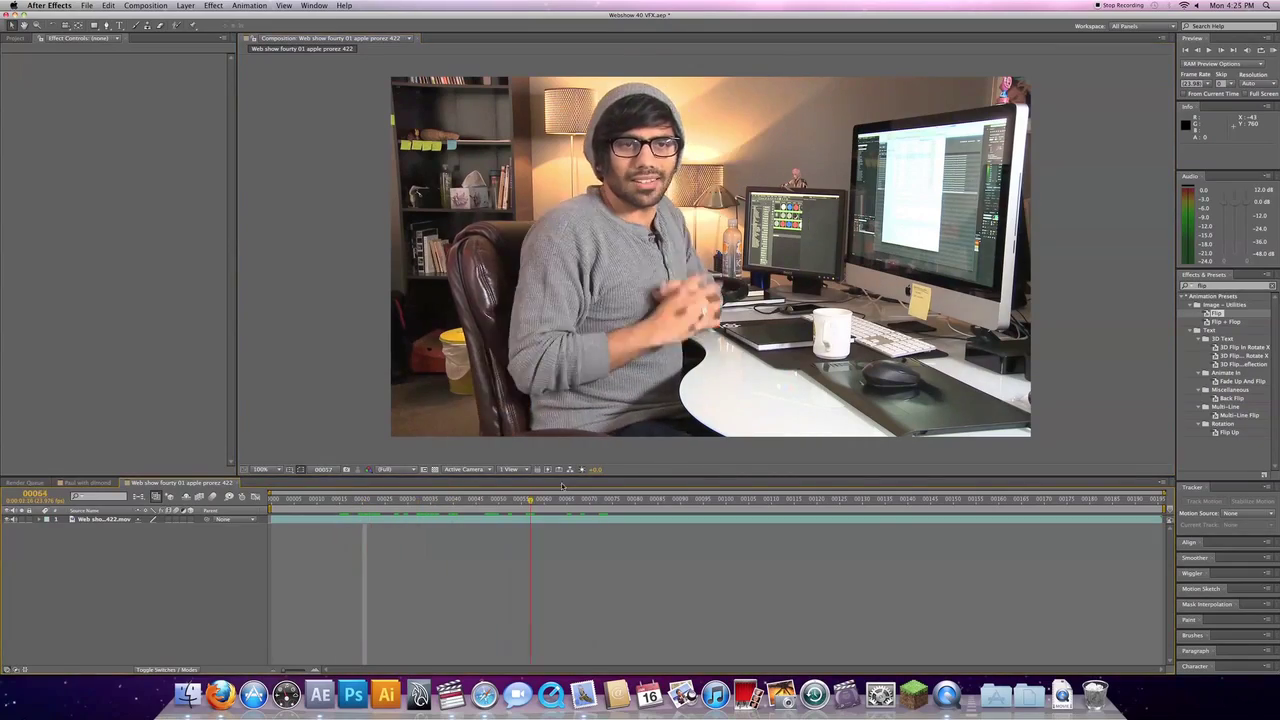
Go to frame 7 and add diamond.png from the project files as a layer above the webshow footage
drag(562, 486, 304, 498)
click(18, 40)
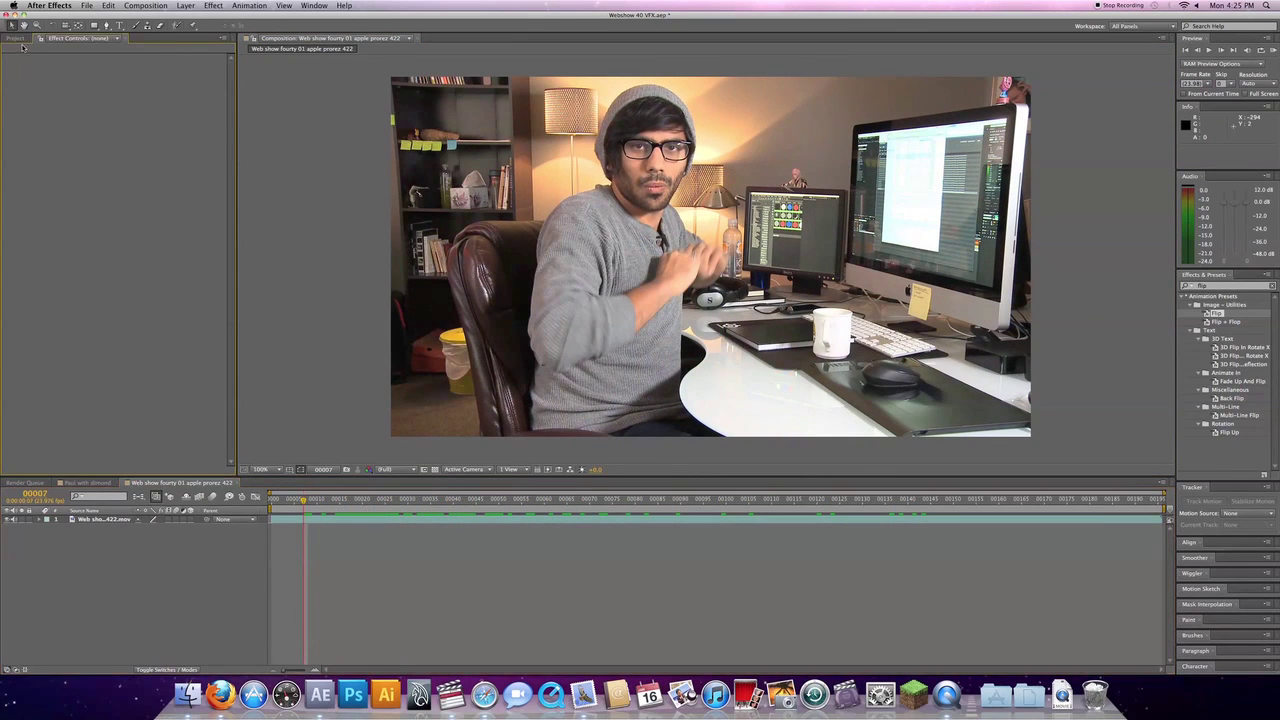
click(16, 38)
drag(52, 185, 300, 520)
drag(558, 130, 611, 178)
key(super+z)
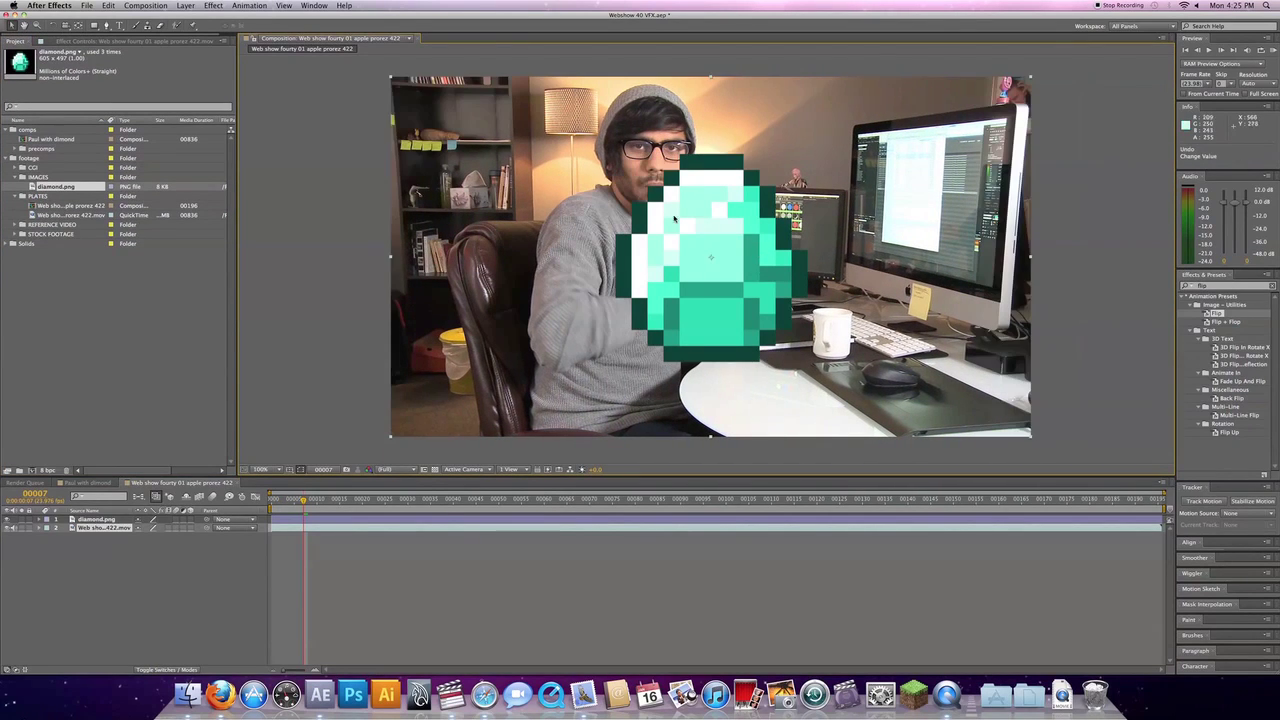
drag(721, 245, 725, 254)
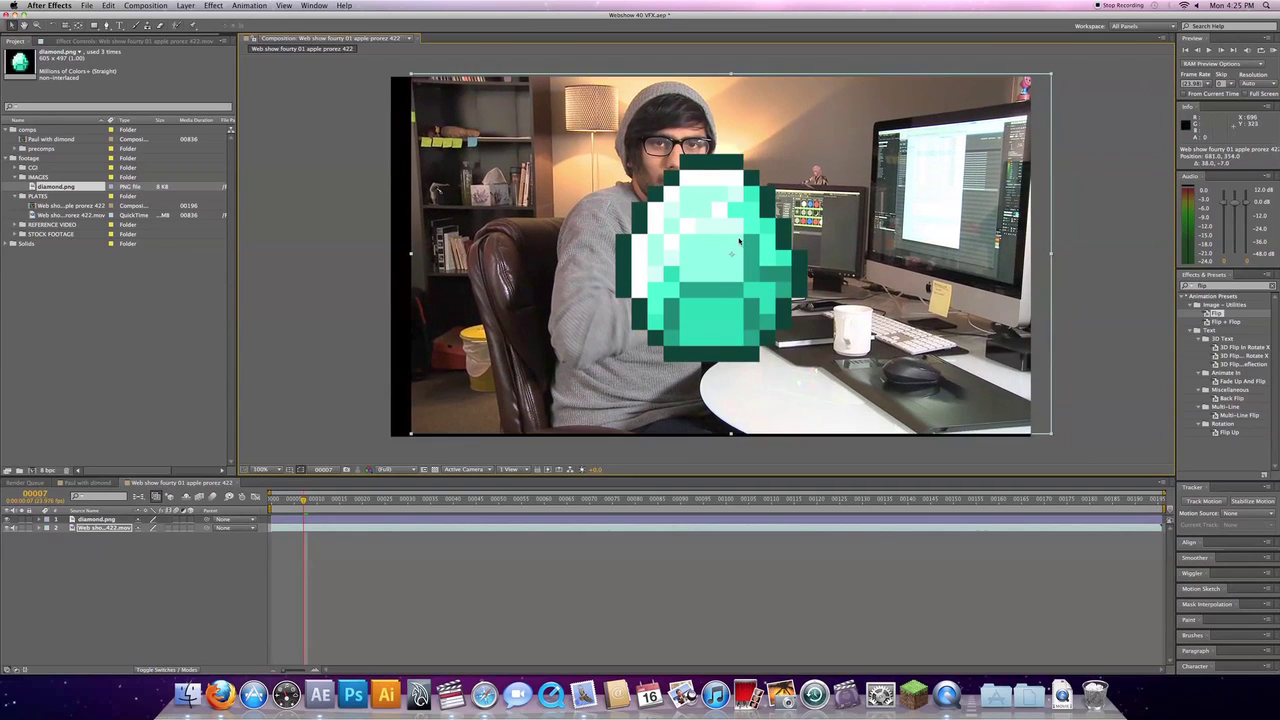
key(super+z)
Shrink the diamond layer and place it between the man's hands at frame 6, at about position 591, 388
click(336, 519)
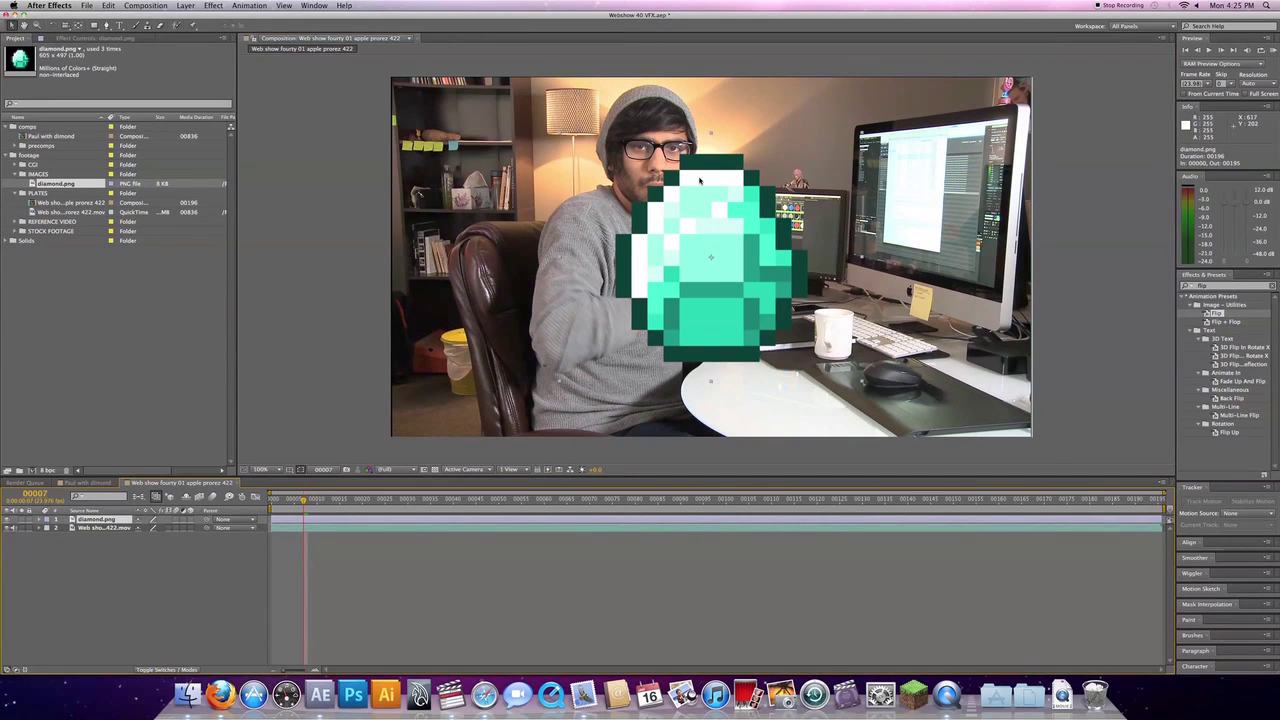
drag(700, 180, 709, 195)
drag(570, 150, 791, 378)
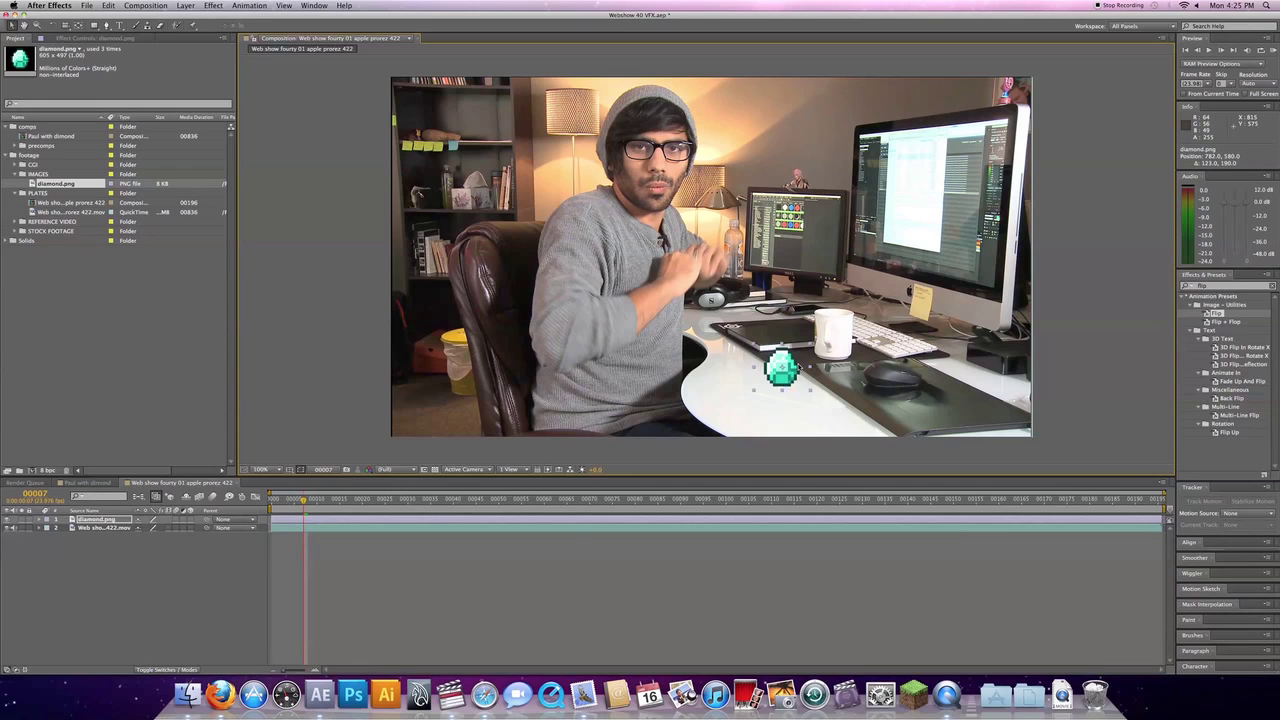
key(Page_Up)
drag(784, 371, 688, 277)
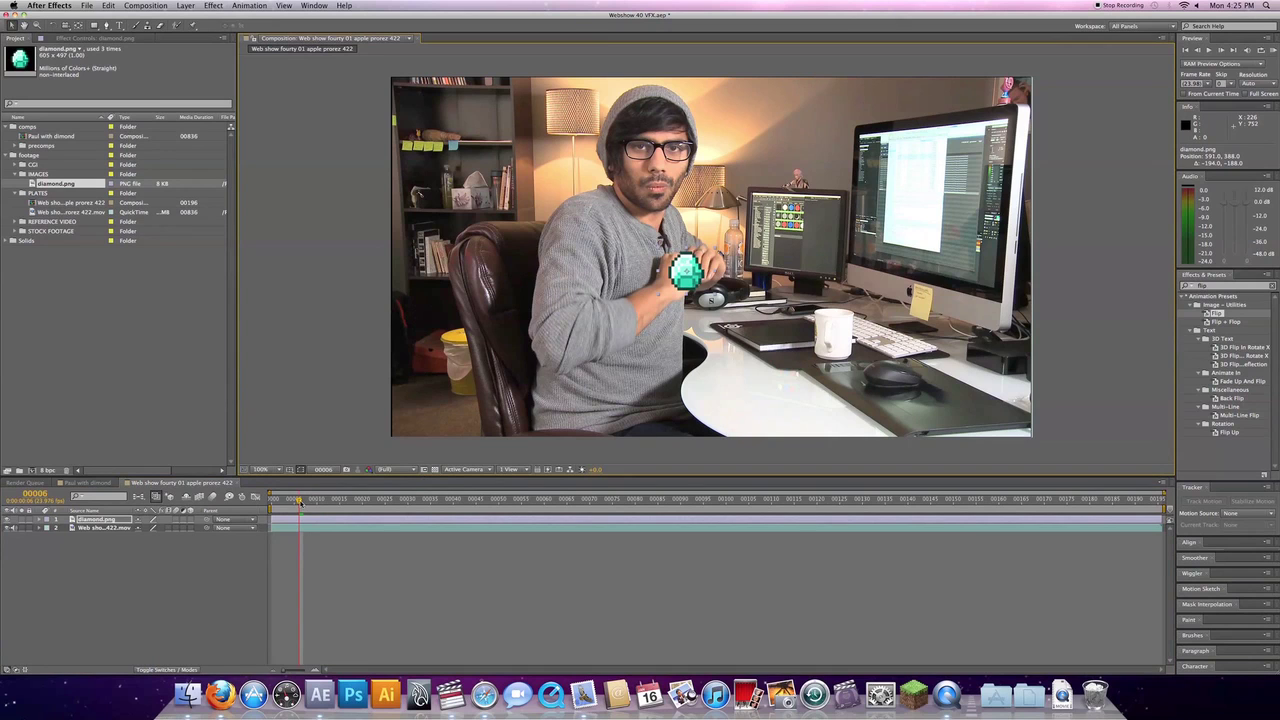
Set position keyframes for the diamond at frame 24 and at frame 5, keeping it at the hands
drag(299, 500, 373, 505)
key(space)
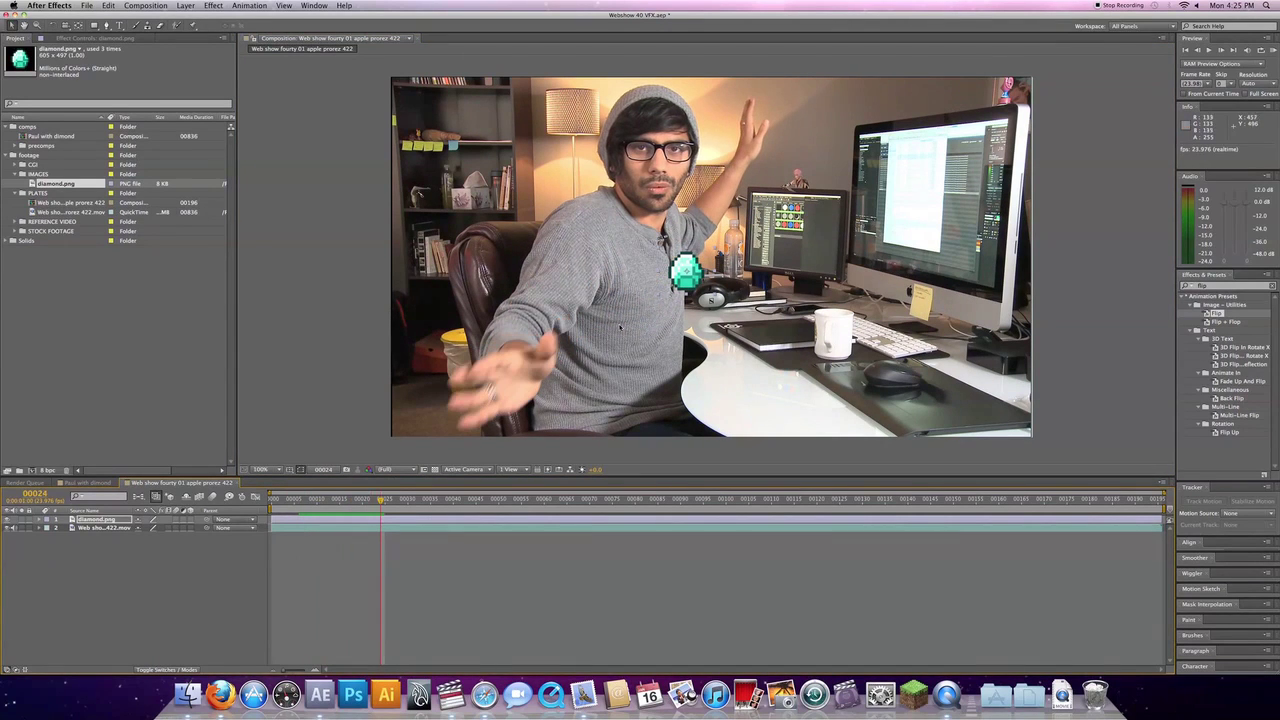
mouse_move(687, 287)
mouse_down()
mouse_move(818, 398)
mouse_move(692, 295)
mouse_up()
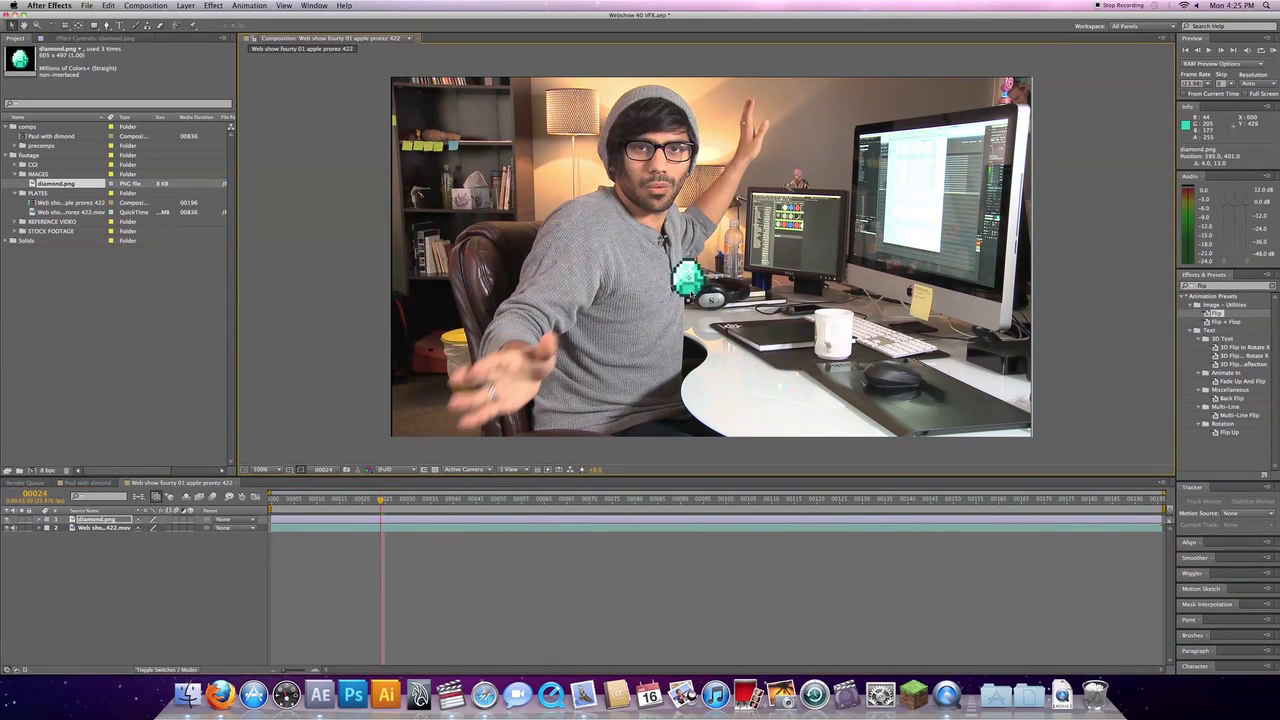
key(super+z)
key(p)
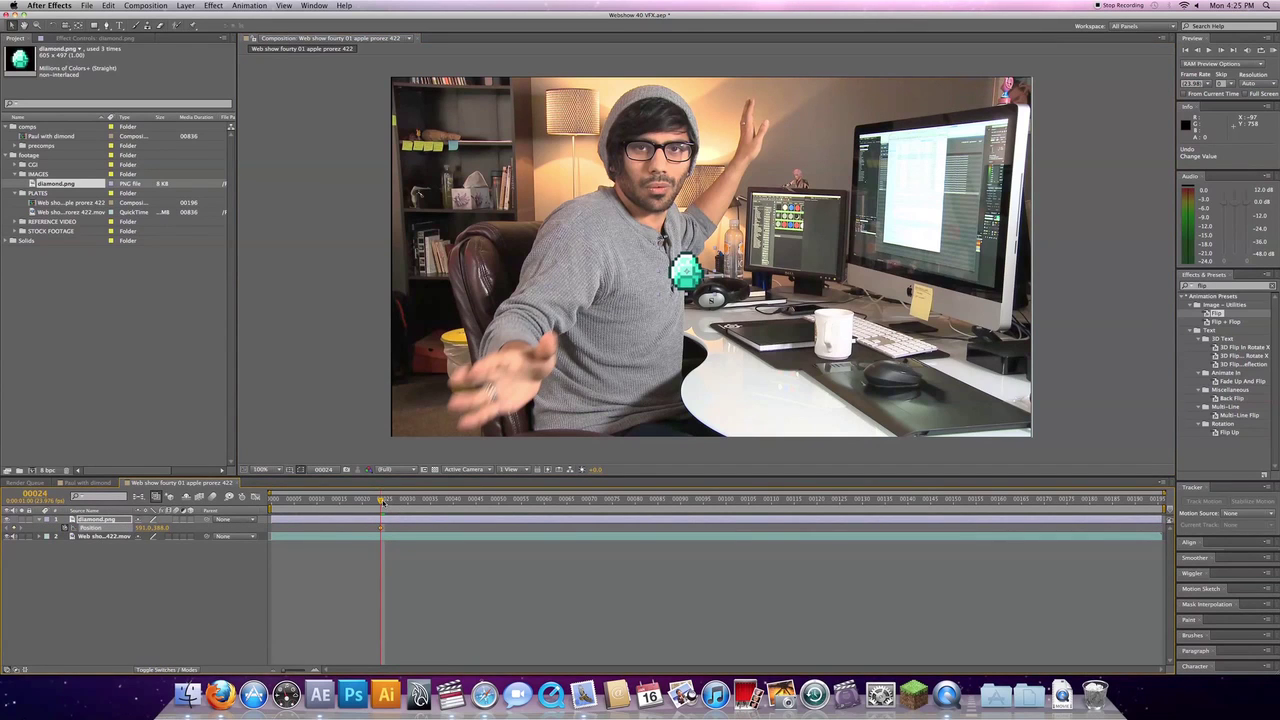
drag(381, 502, 295, 503)
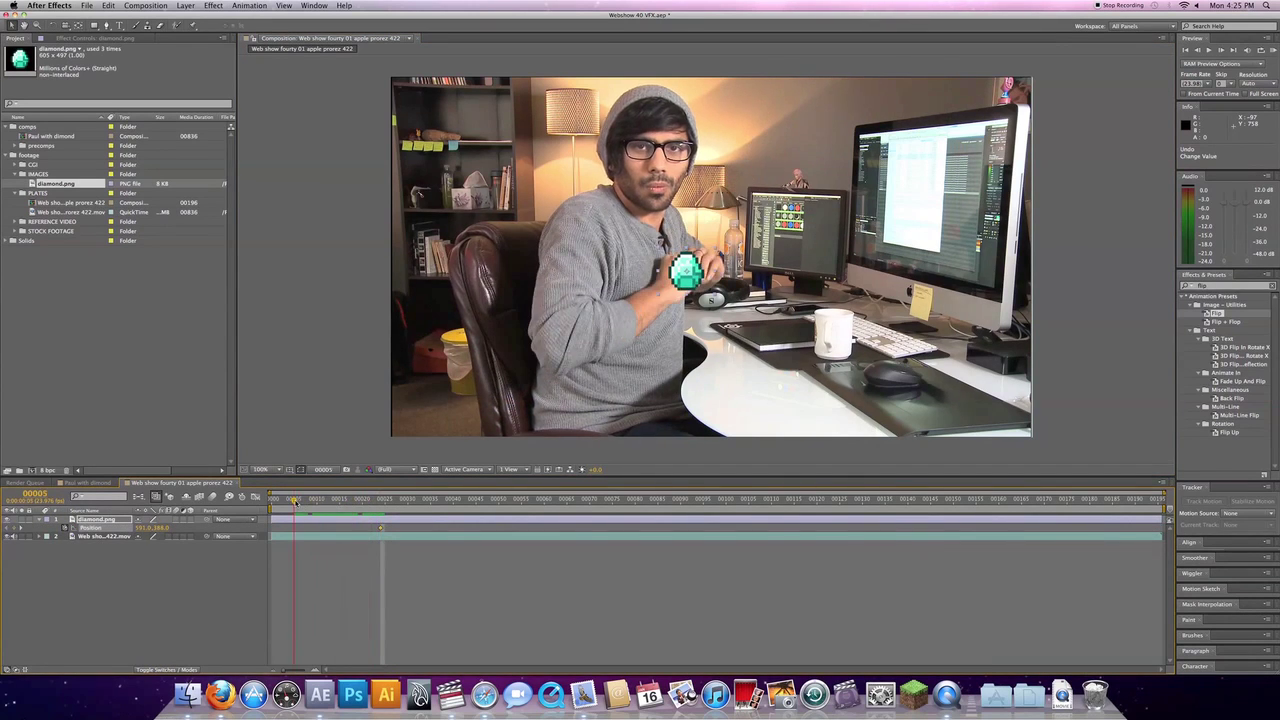
click(12, 528)
At frame 24, move the diamond down onto the white desk at position 808, 609 and play the throw
click(381, 502)
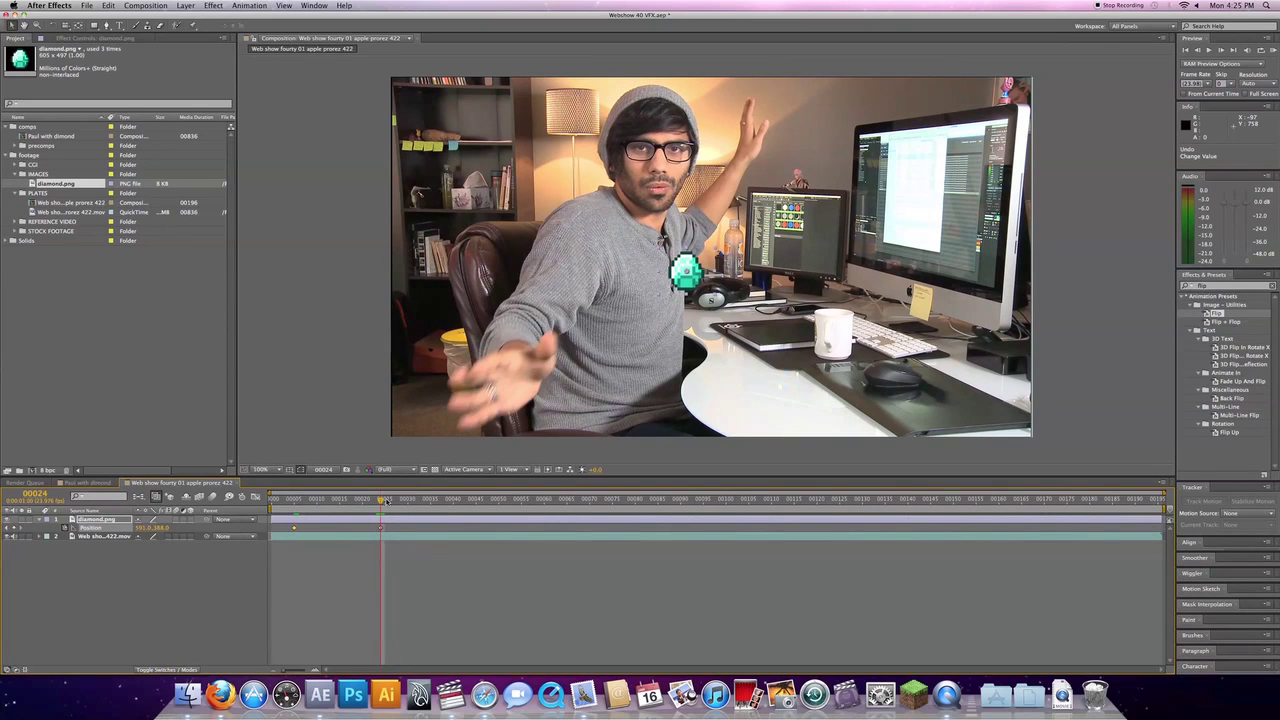
drag(692, 273, 799, 390)
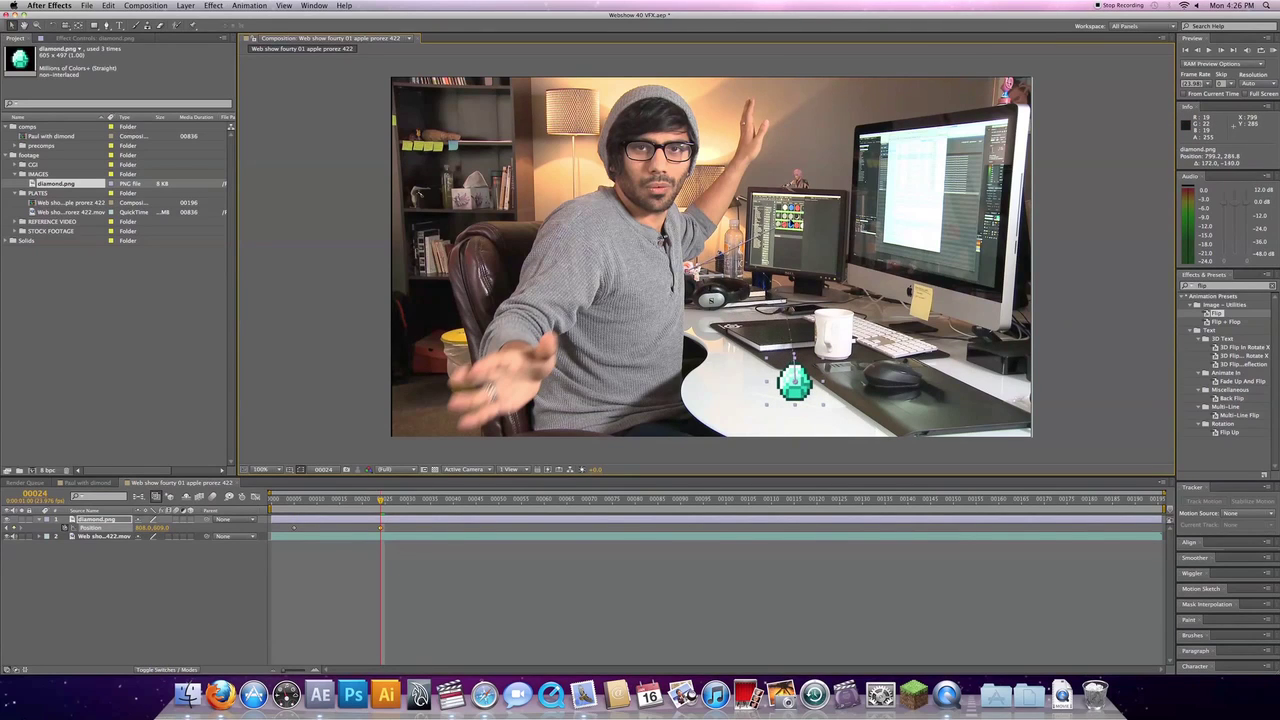
key(space)
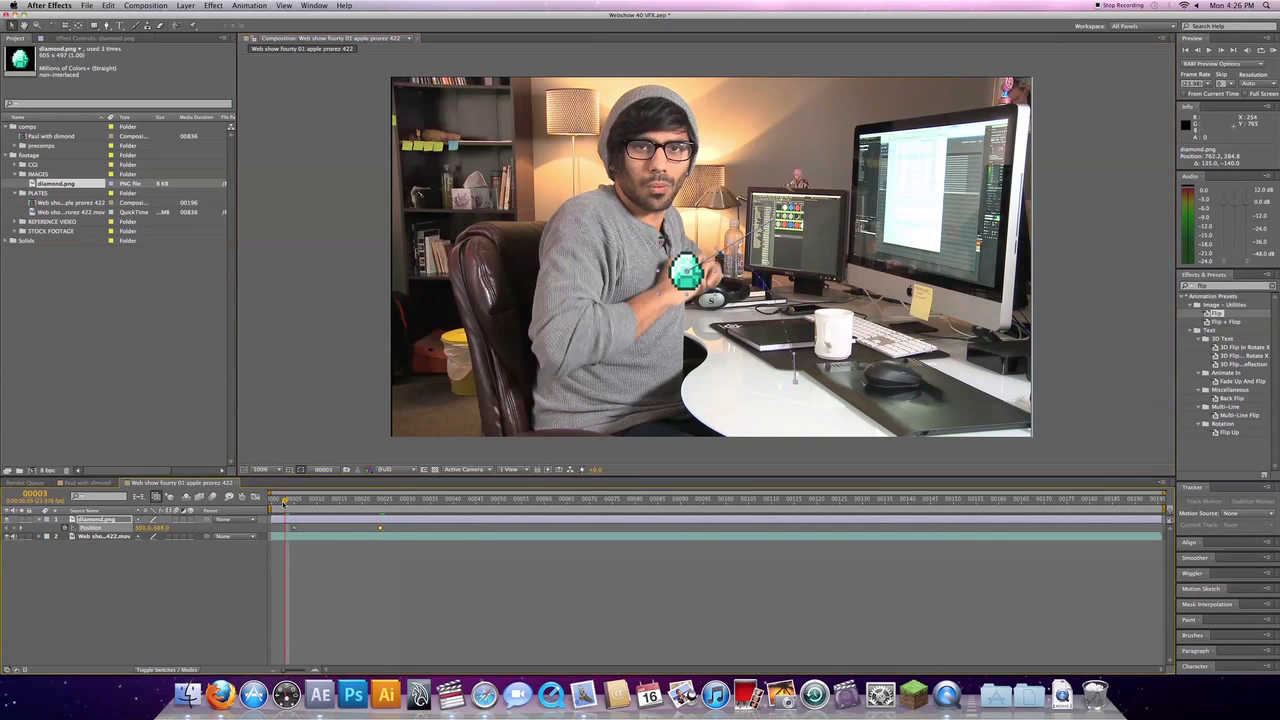
Apply Easy Ease to the diamond's position keyframe at frame 24 and play back the motion
right_click(380, 528)
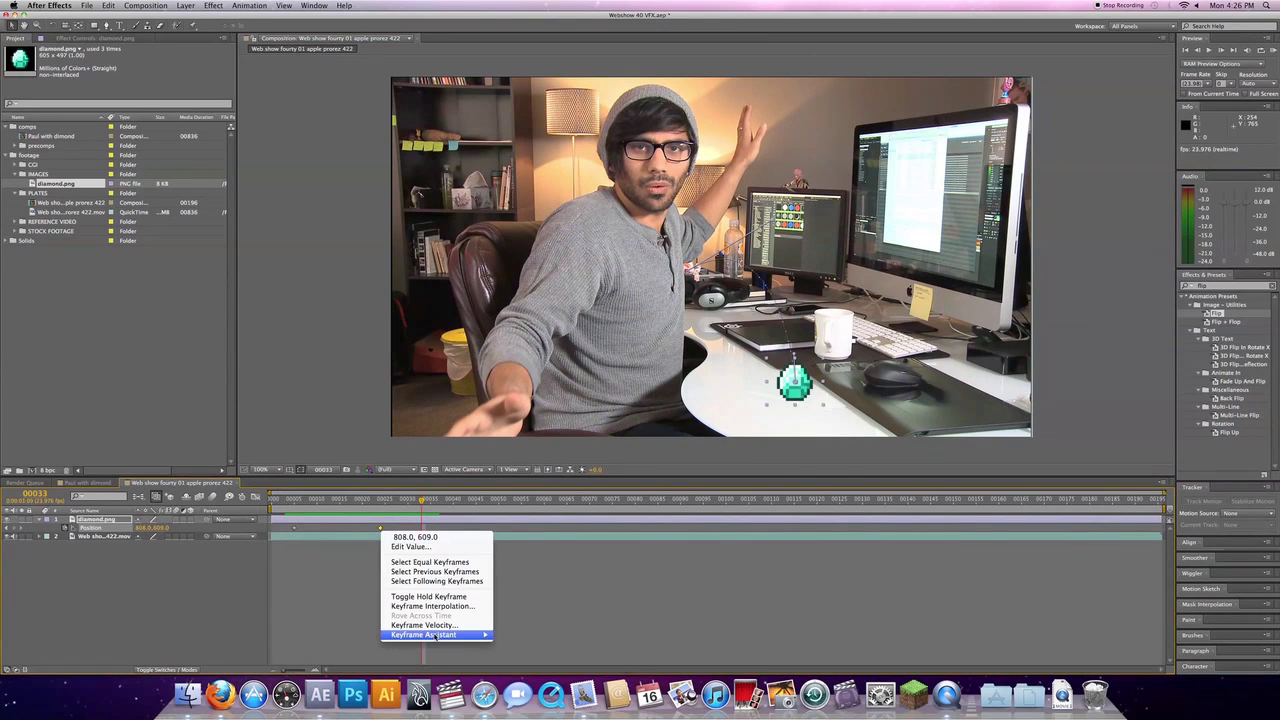
mouse_move(440, 634)
click(552, 613)
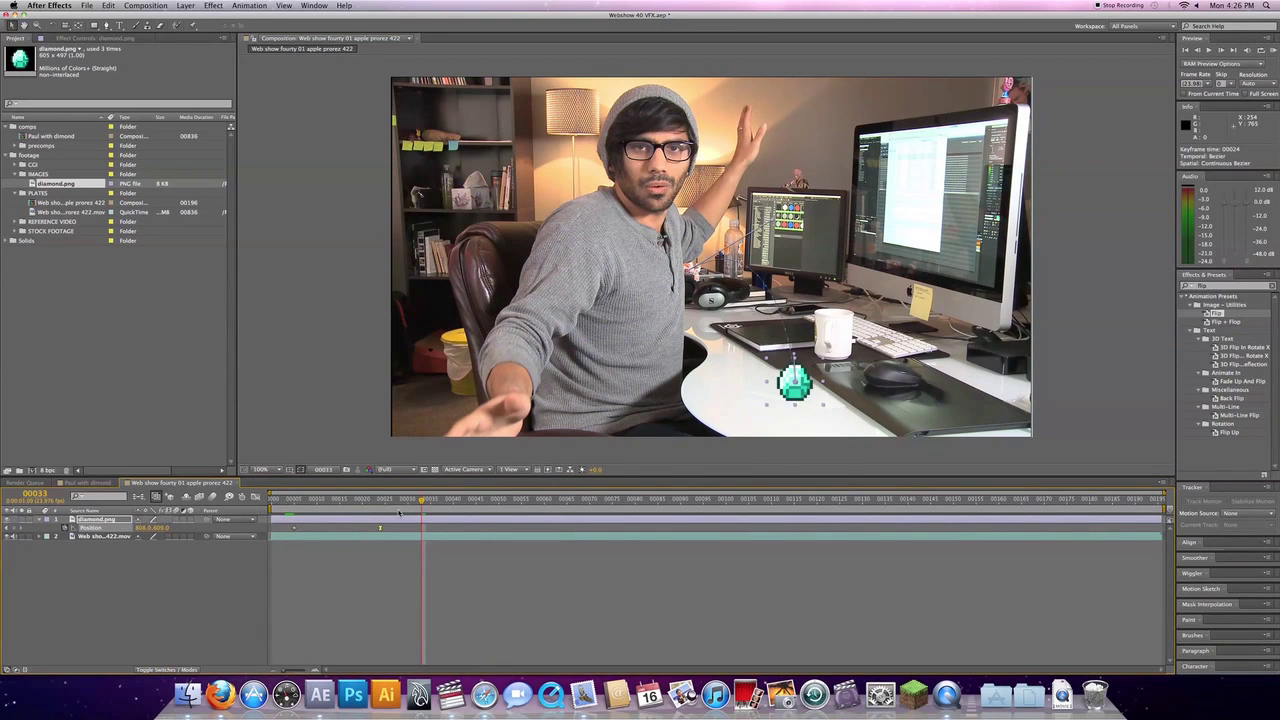
drag(308, 503, 445, 503)
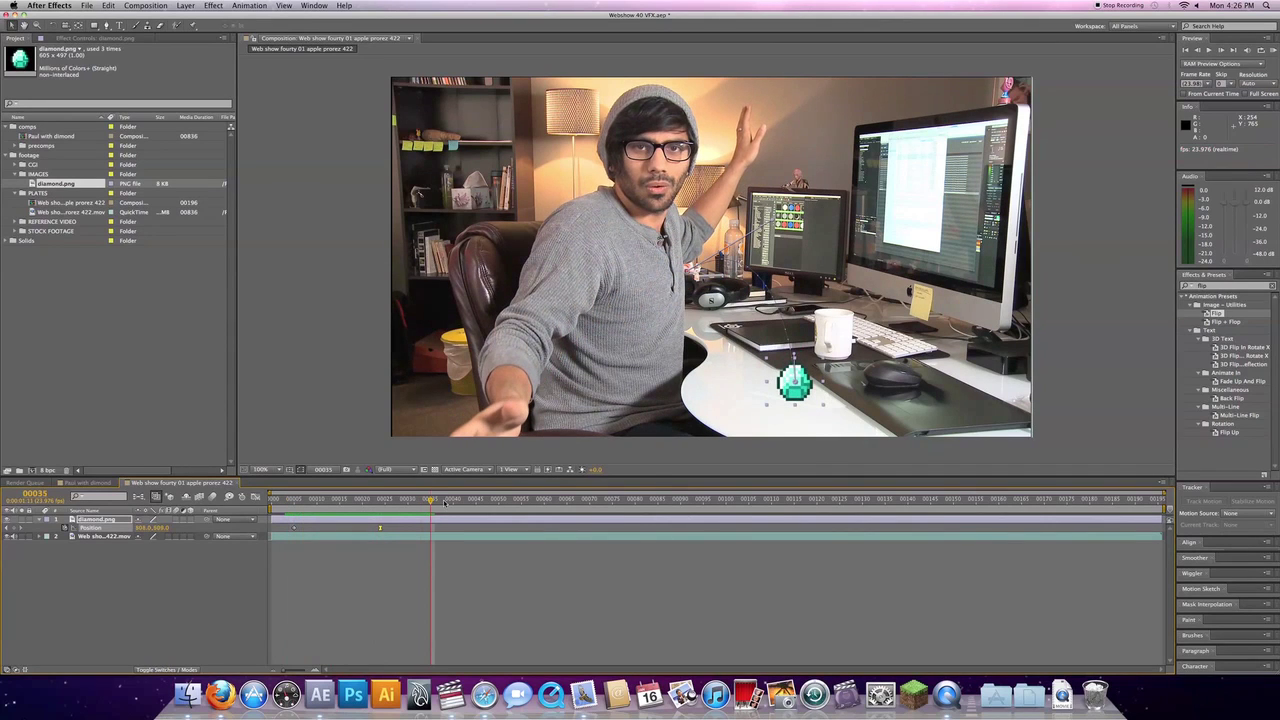
Shift the eased position keyframe to frame 20, and raise the diamond to position 808, 500 at frame 50
click(380, 500)
mouse_move(382, 503)
mouse_down()
mouse_move(503, 507)
mouse_move(296, 512)
mouse_move(435, 514)
mouse_move(363, 514)
mouse_up()
drag(380, 527, 500, 502)
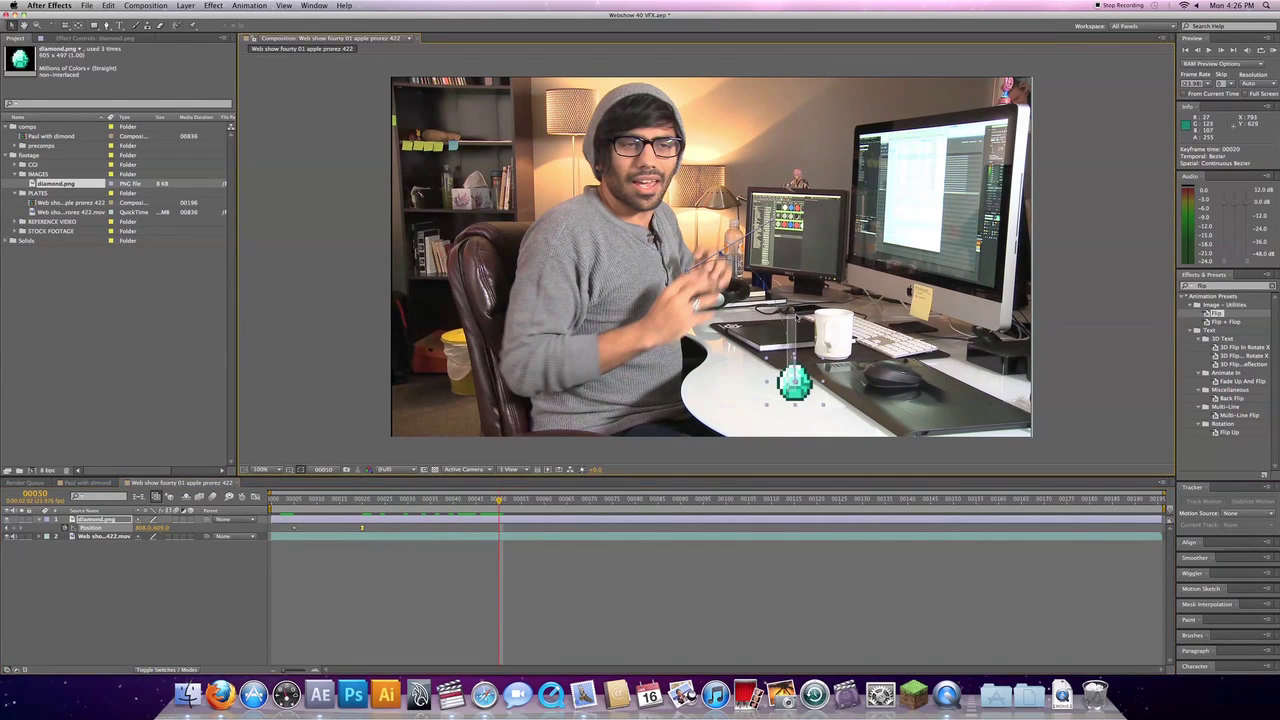
drag(795, 385, 795, 331)
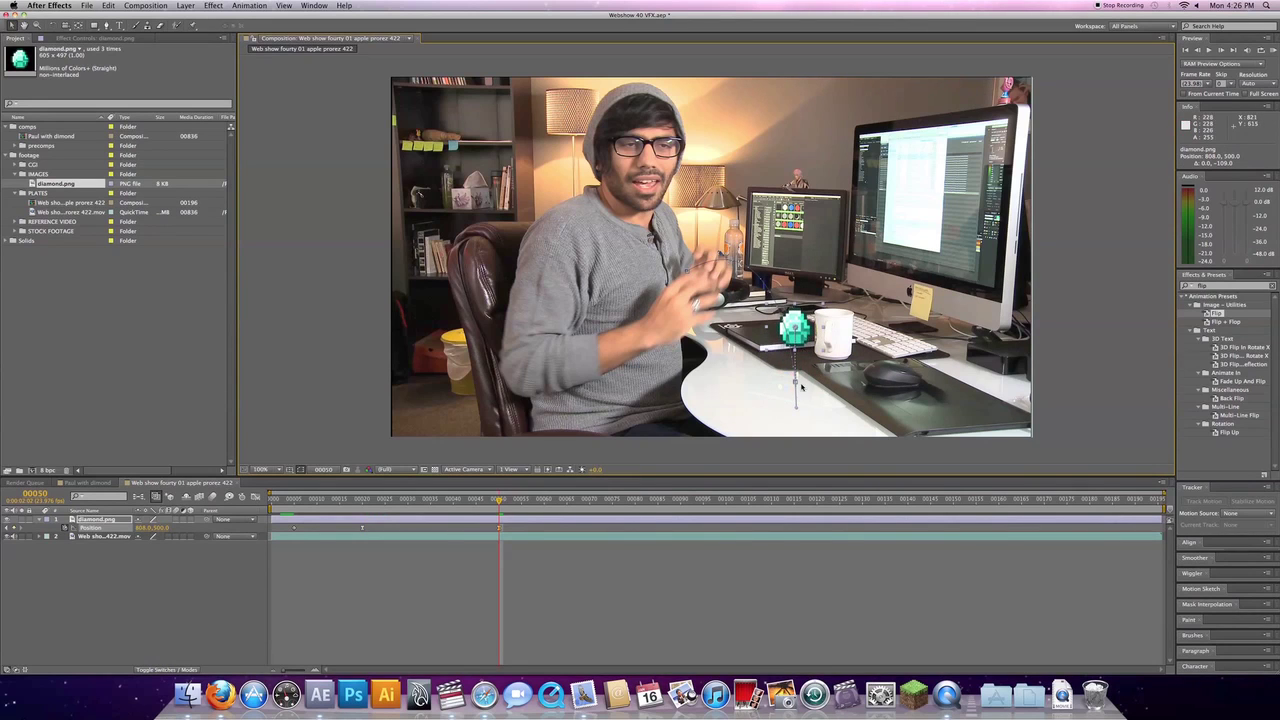
Straighten the diamond's vertical motion path by pulling the tangent handle below the desk keyframe back onto that point
key(period)
key(period)
drag(1041, 384, 821, 196)
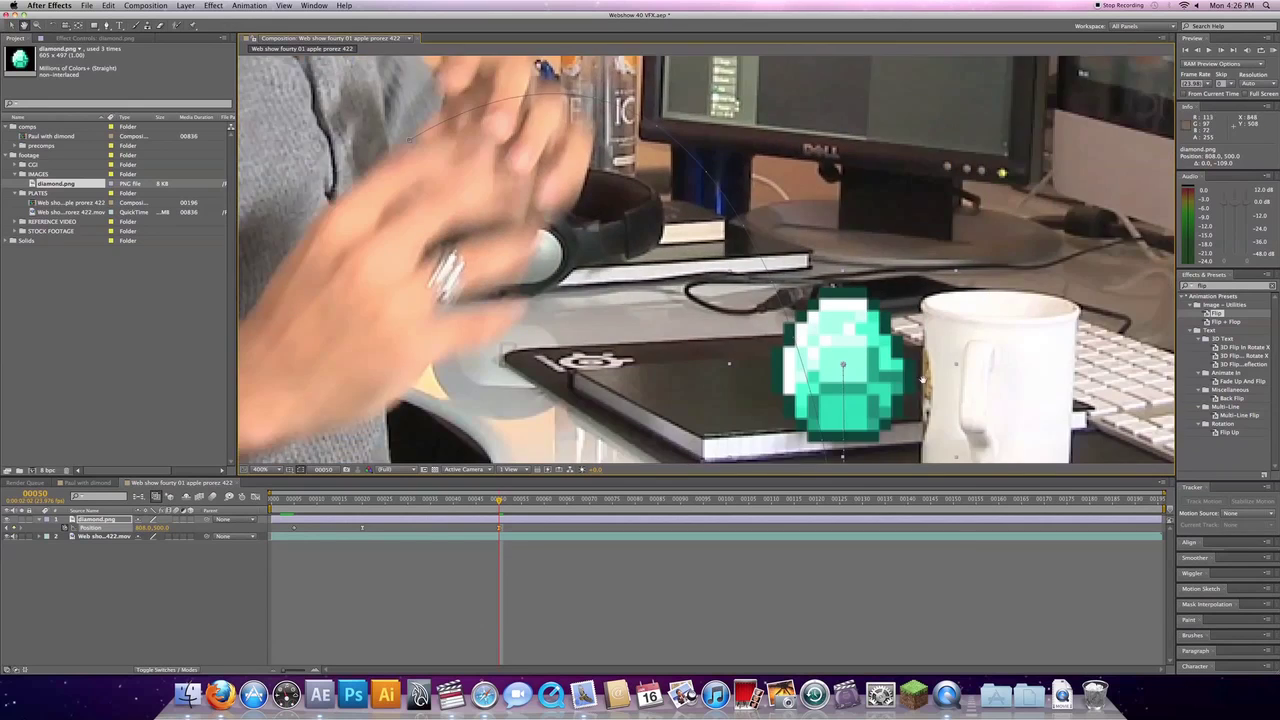
drag(923, 379, 829, 230)
drag(809, 380, 823, 283)
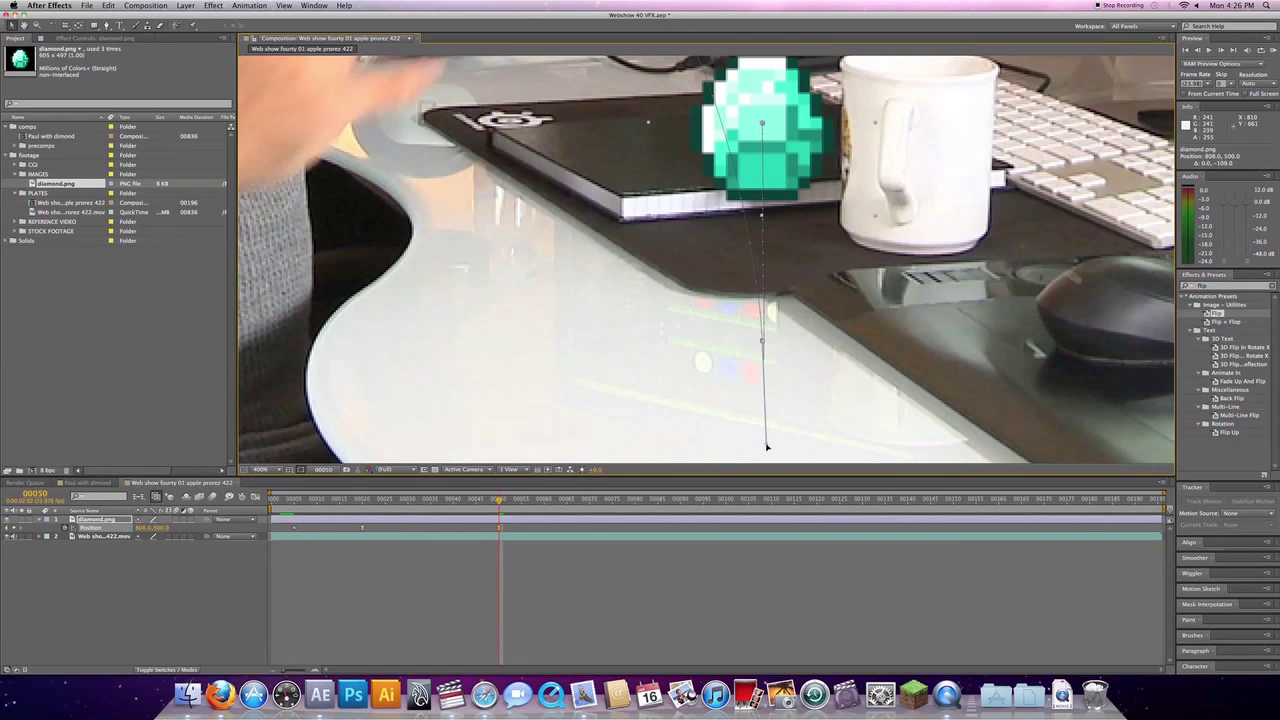
drag(767, 447, 762, 343)
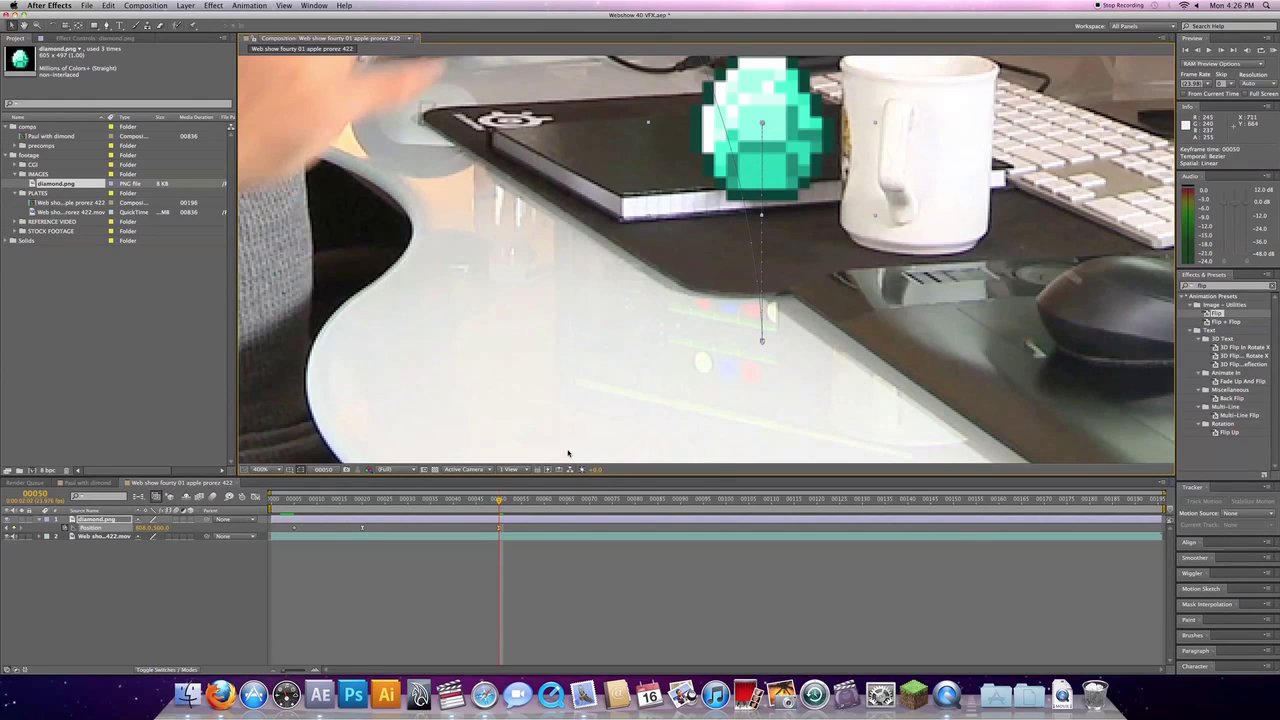
Copy the diamond's position keyframe at frame 20 and paste it at frame 80
click(364, 502)
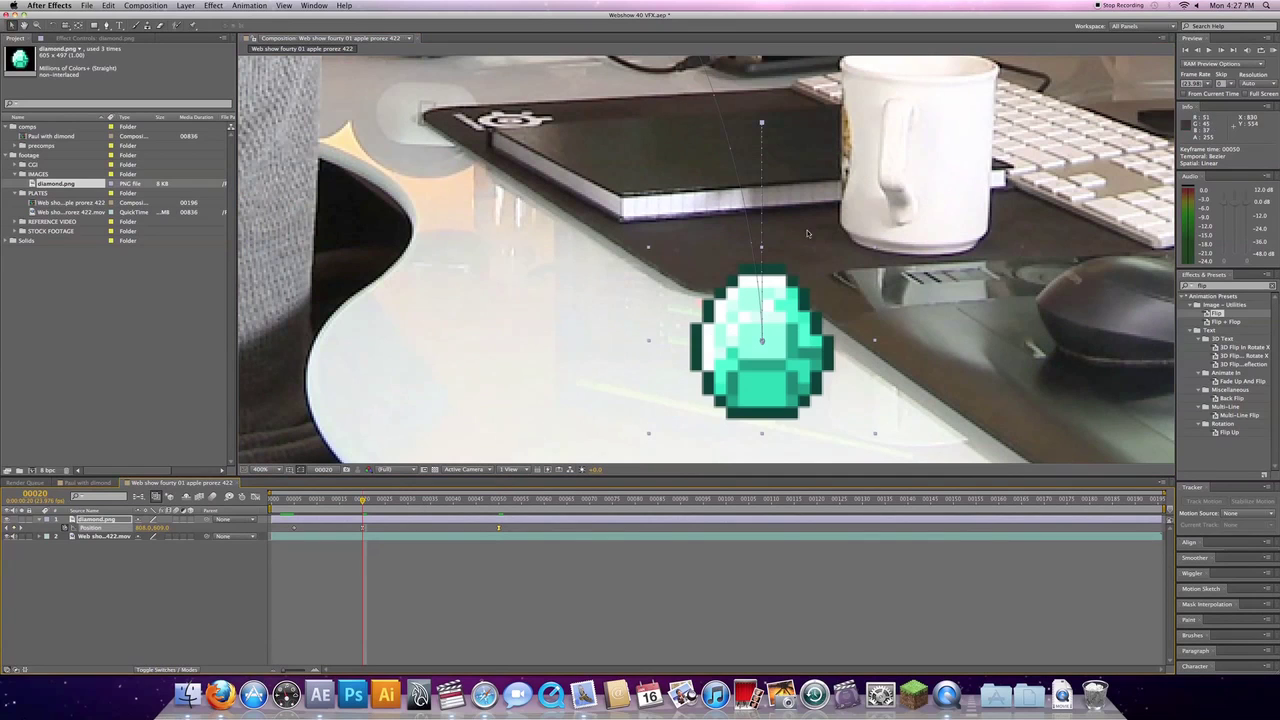
click(762, 343)
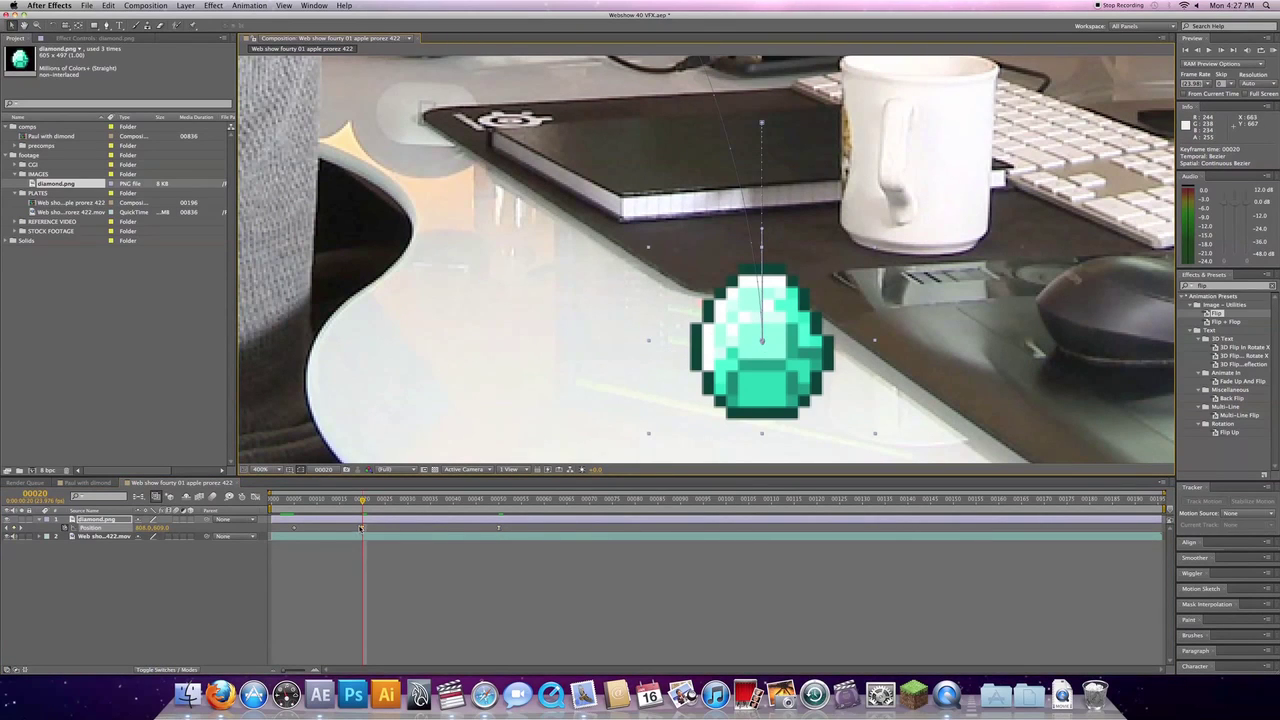
key(ctrl+c)
click(508, 501)
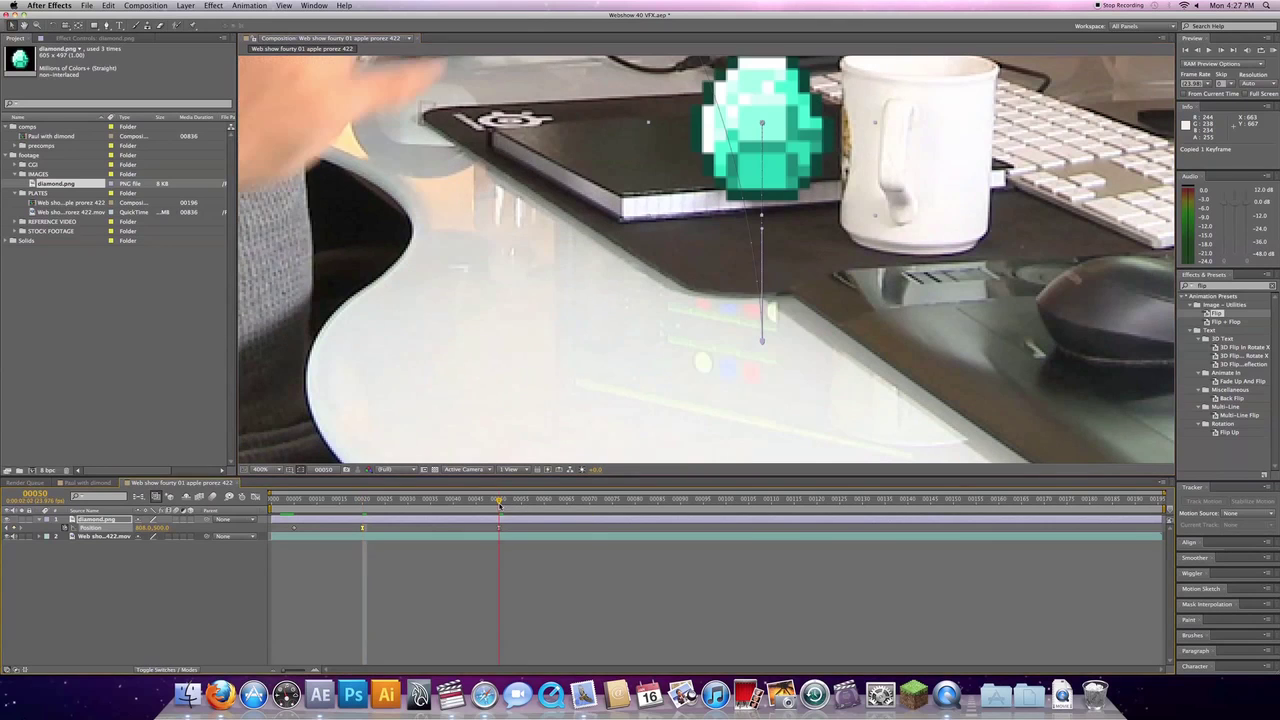
mouse_move(521, 506)
mouse_down()
mouse_move(594, 505)
mouse_move(500, 505)
mouse_up()
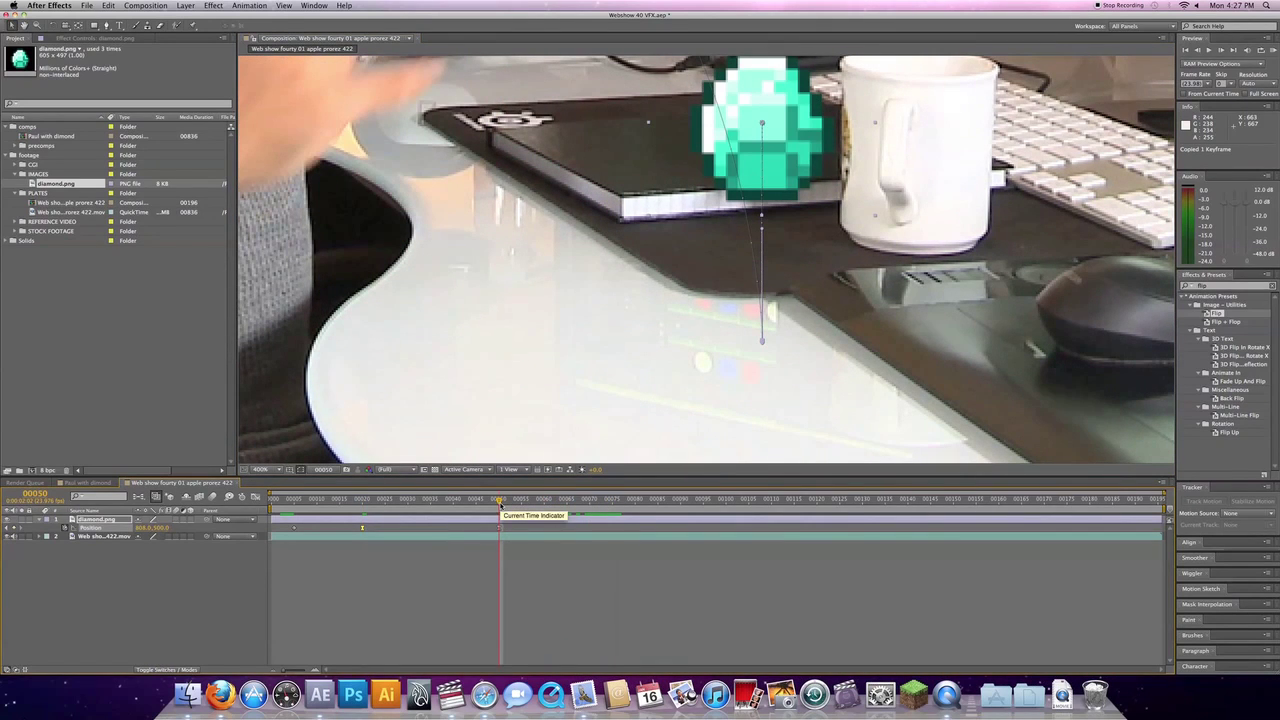
drag(500, 503, 635, 503)
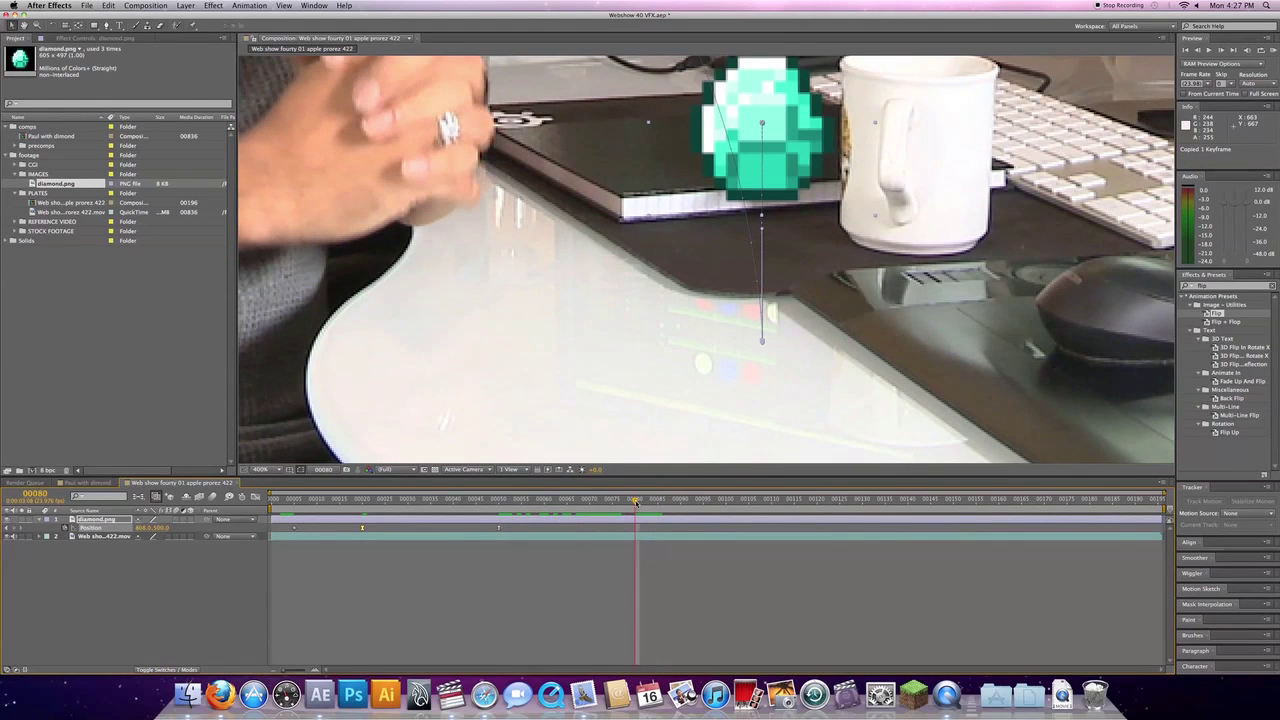
key(super+v)
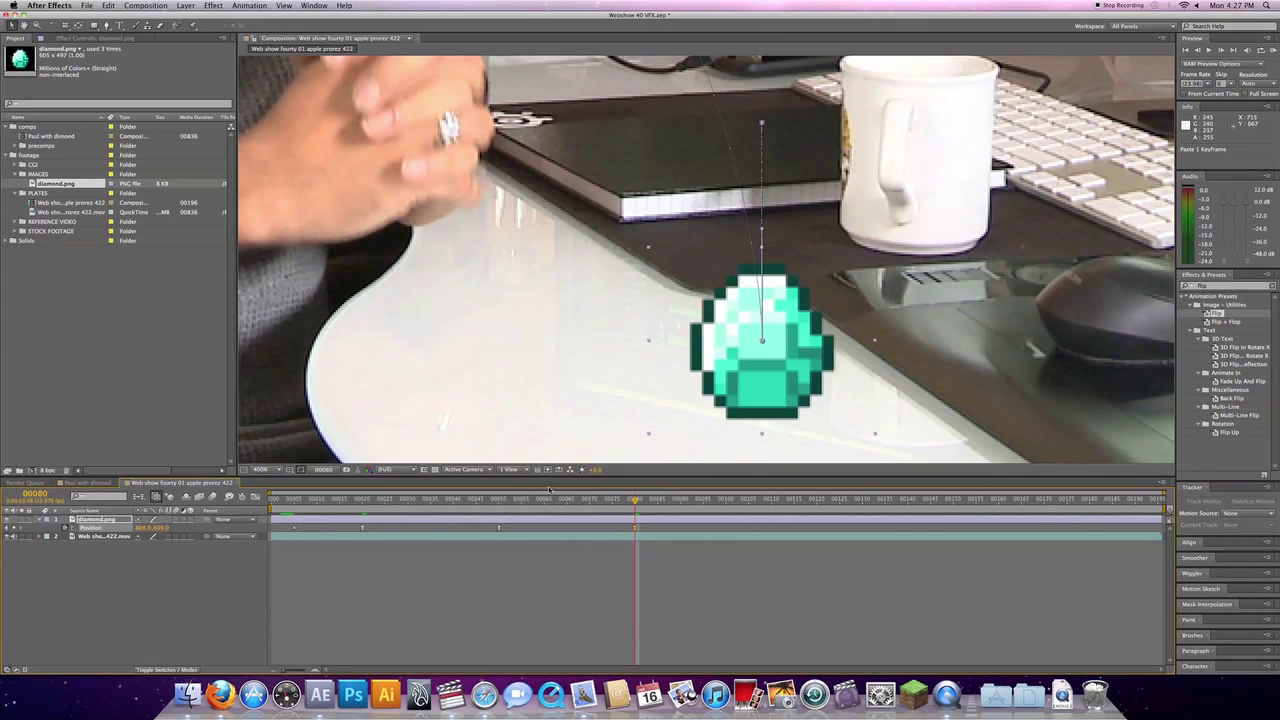
Copy the diamond's position keyframes from frames 20 through 80 and paste the set at frames 80 and 140
drag(493, 509, 635, 516)
drag(354, 526, 654, 531)
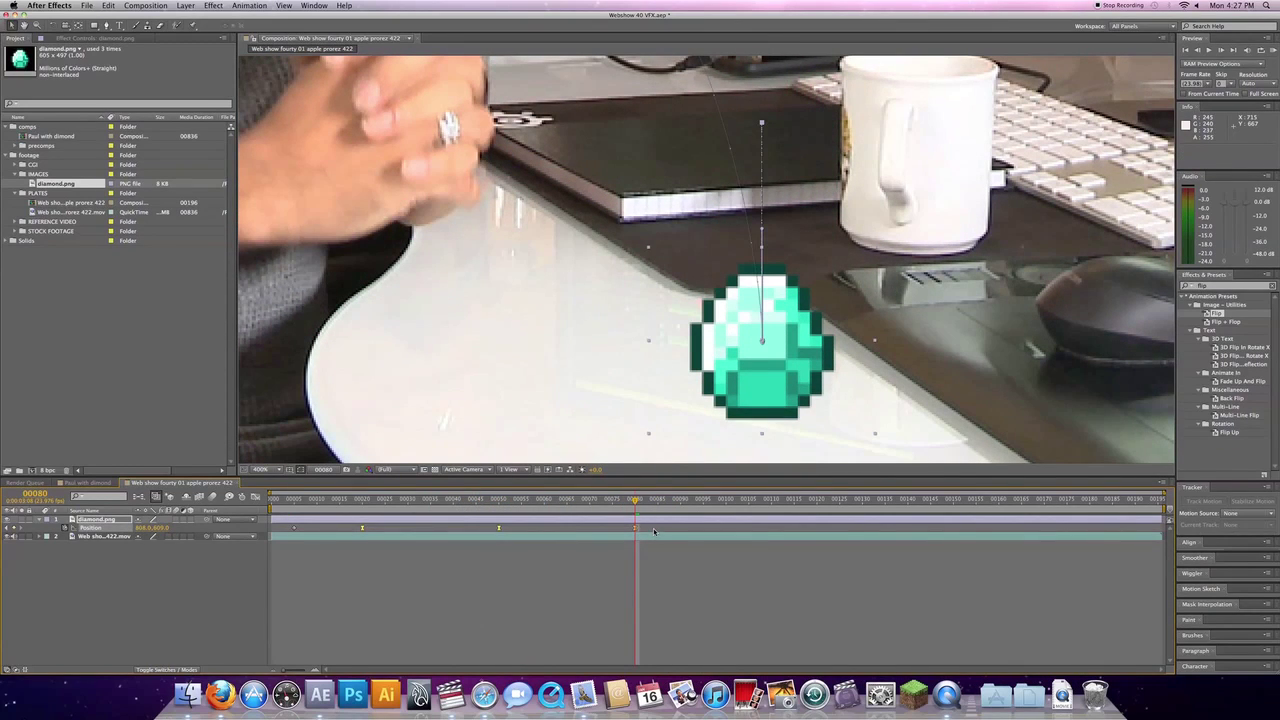
click(907, 501)
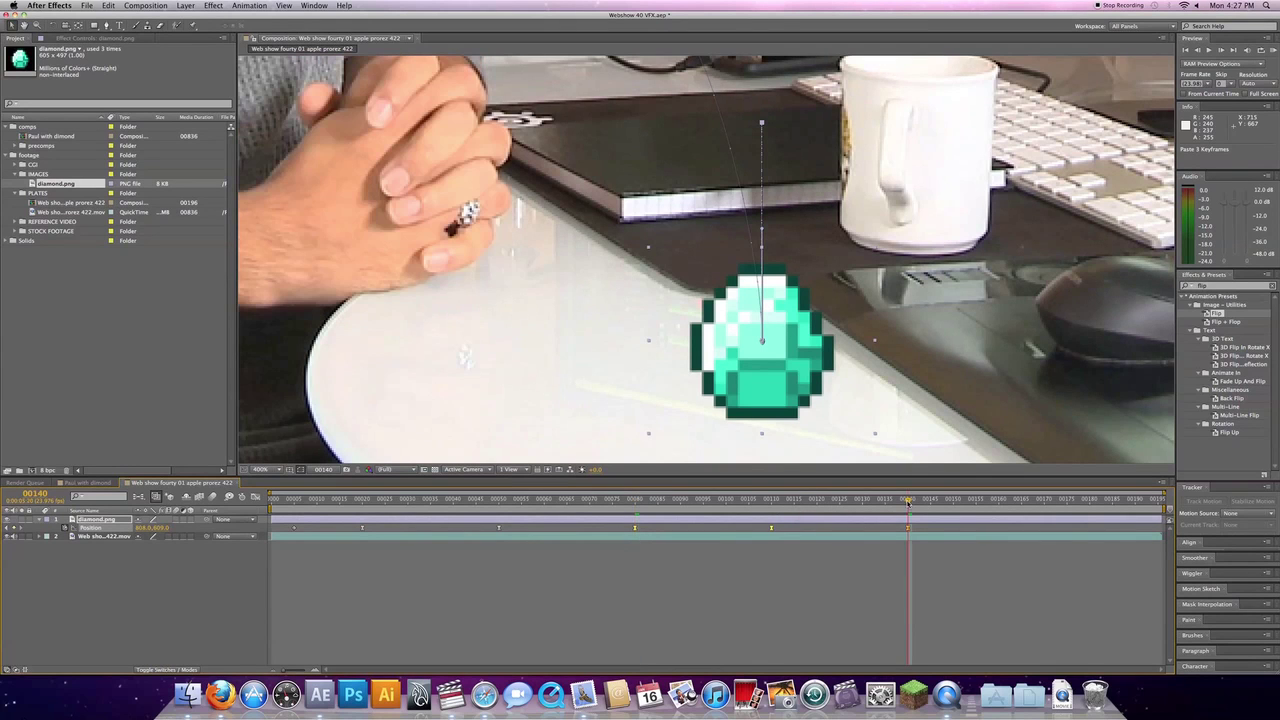
Review the diamond's repeated up-and-down float across the whole composition
drag(857, 514, 426, 518)
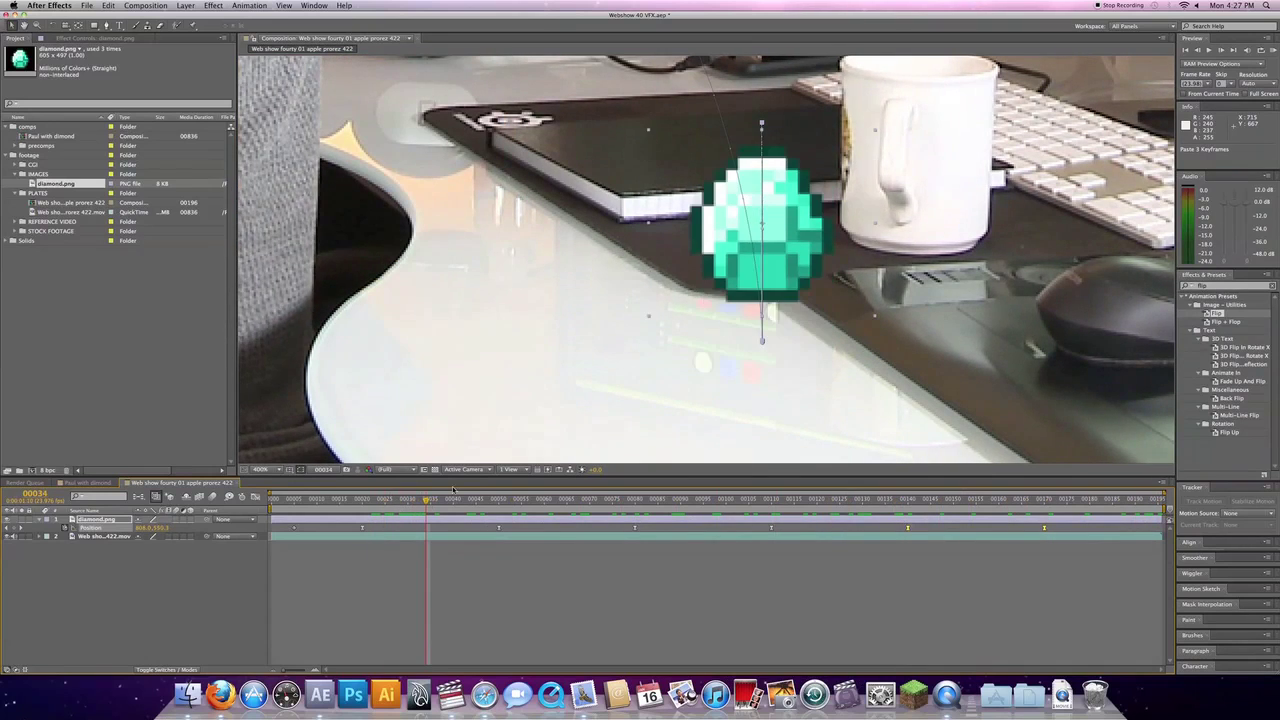
scroll(577, 349, down, 2)
key(space)
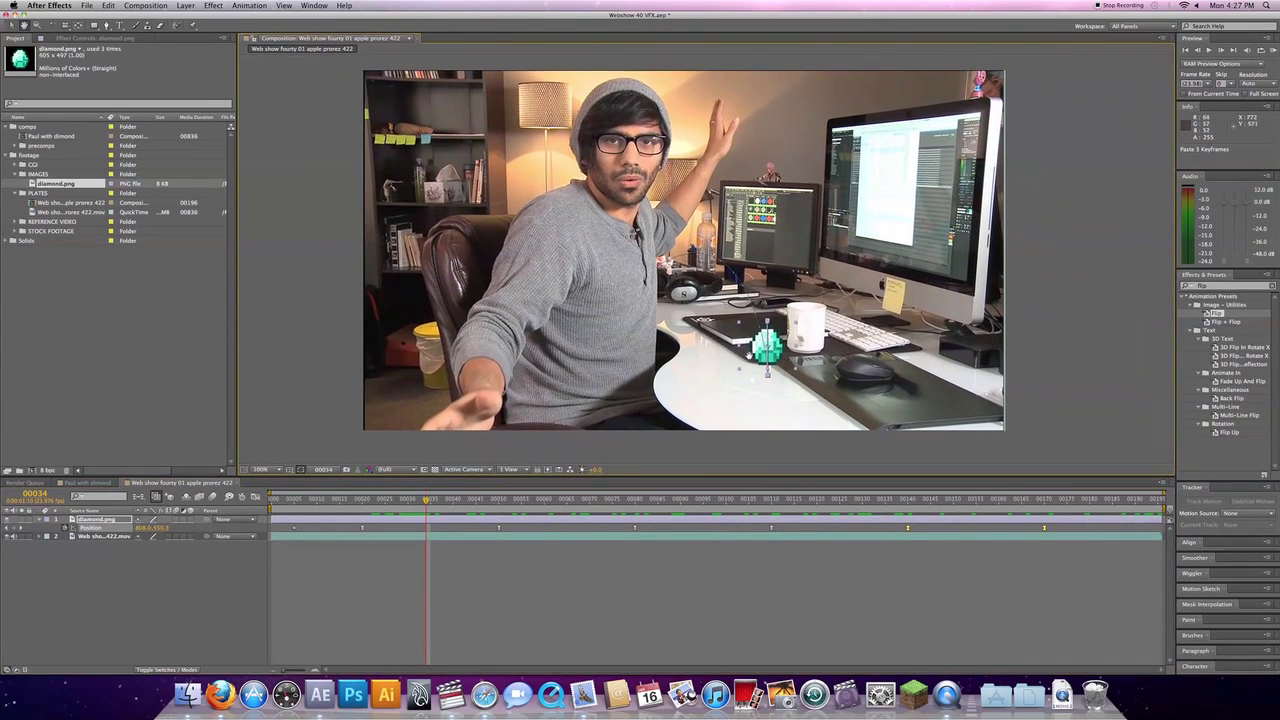
drag(378, 507, 1076, 504)
key(space)
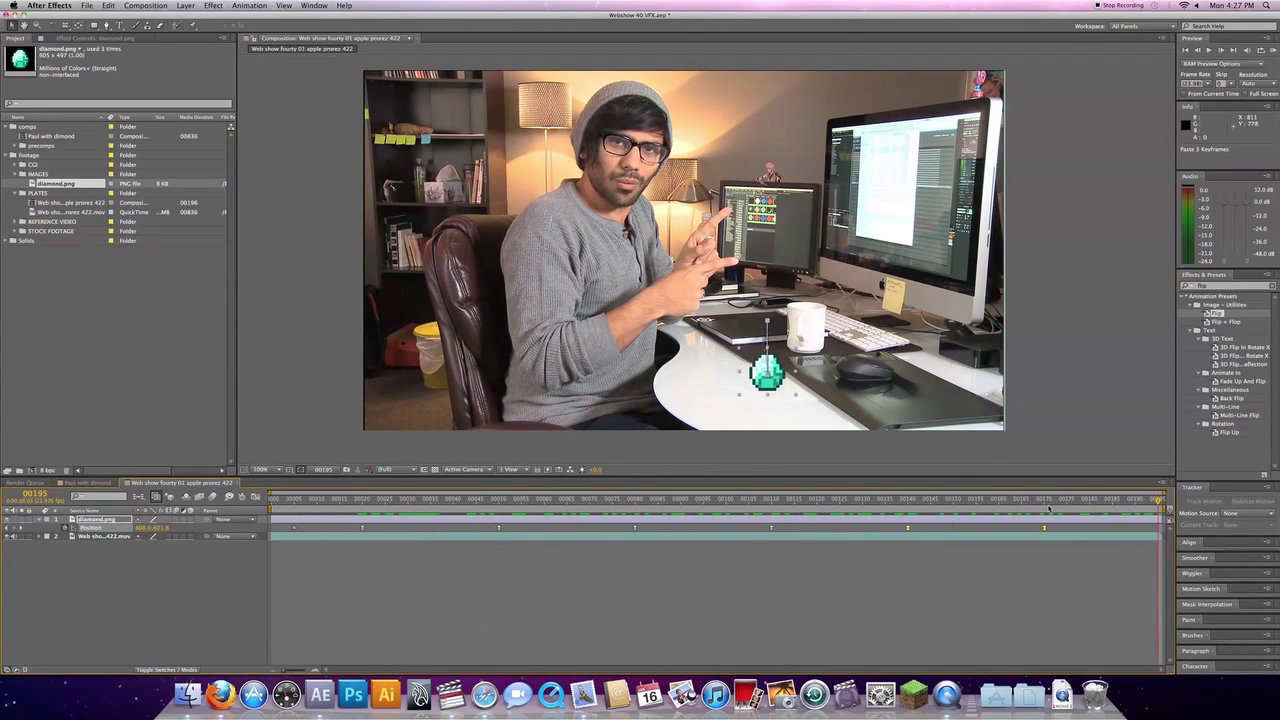
click(912, 499)
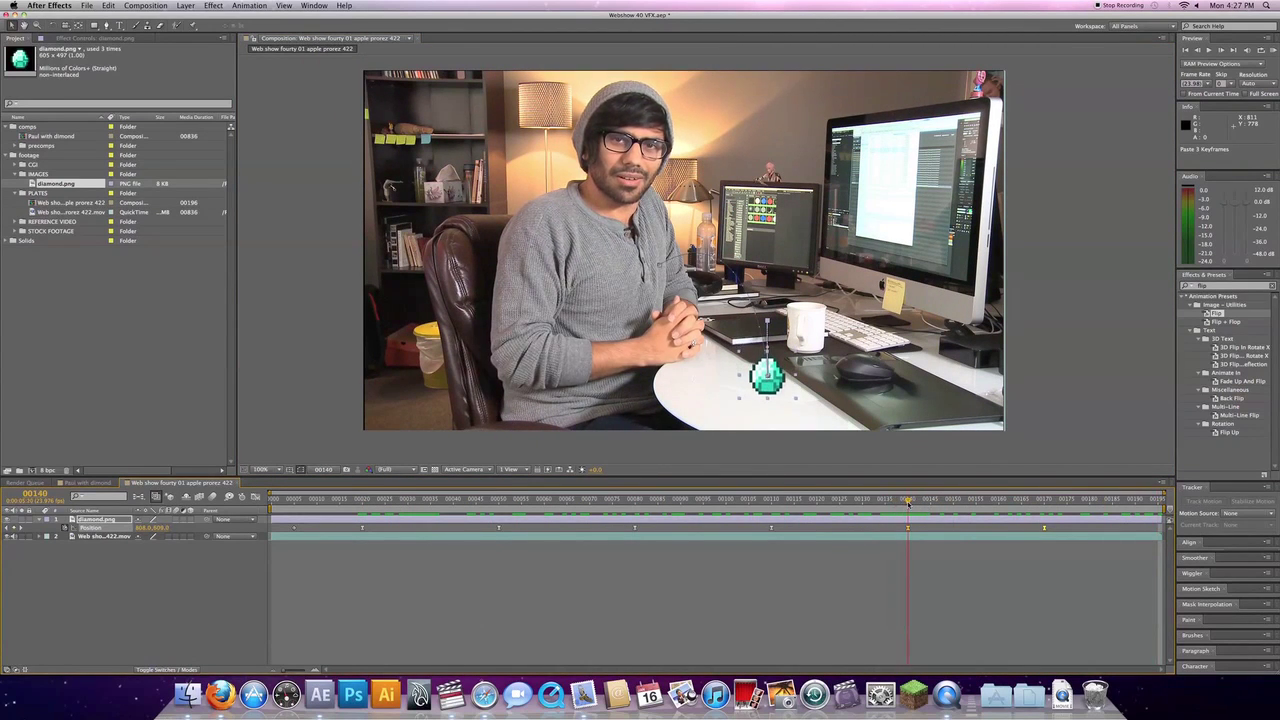
drag(914, 502, 545, 503)
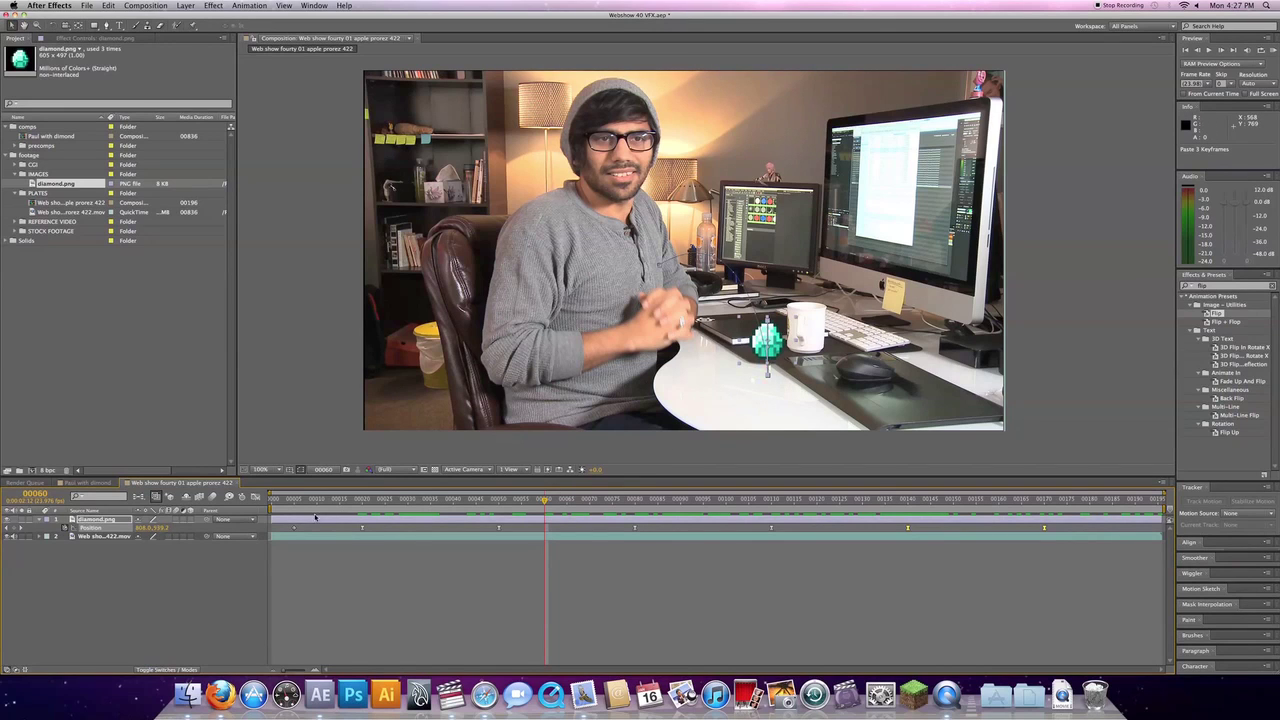
Duplicate the animated diamond layer
key(super+d)
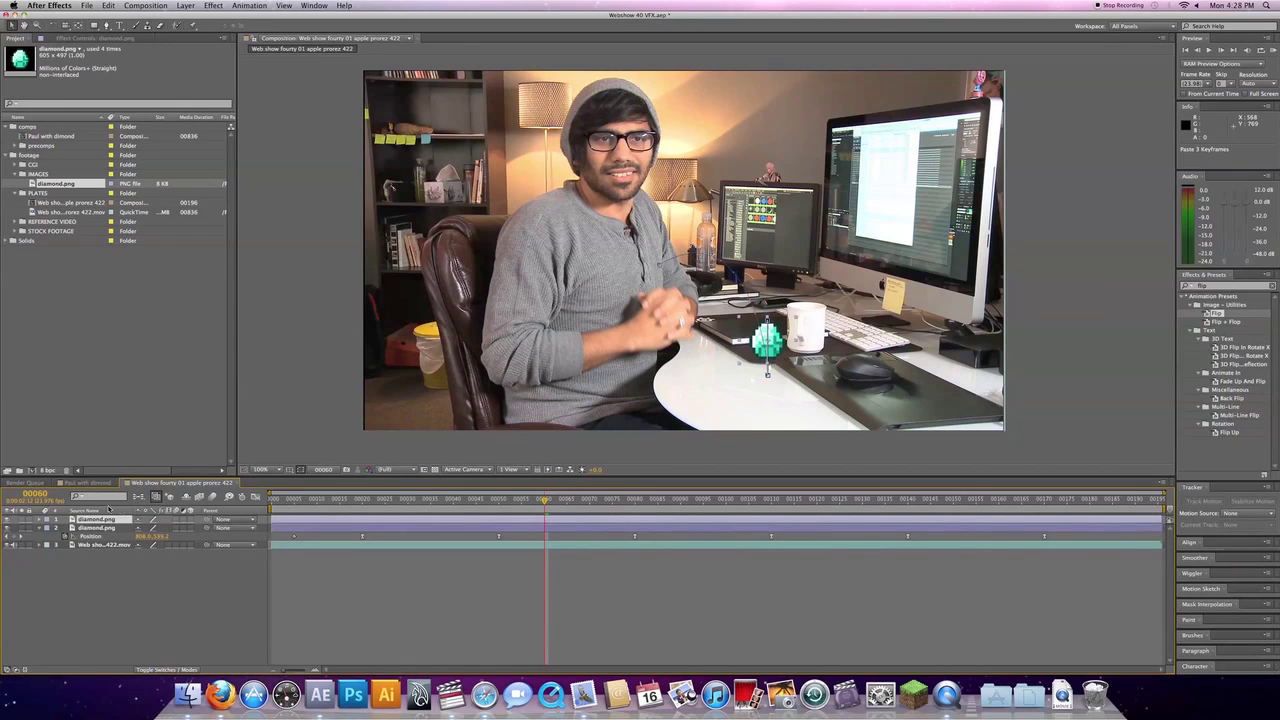
Apply the Flip preset to the duplicated diamond layer so it is mirrored vertically
click(39, 520)
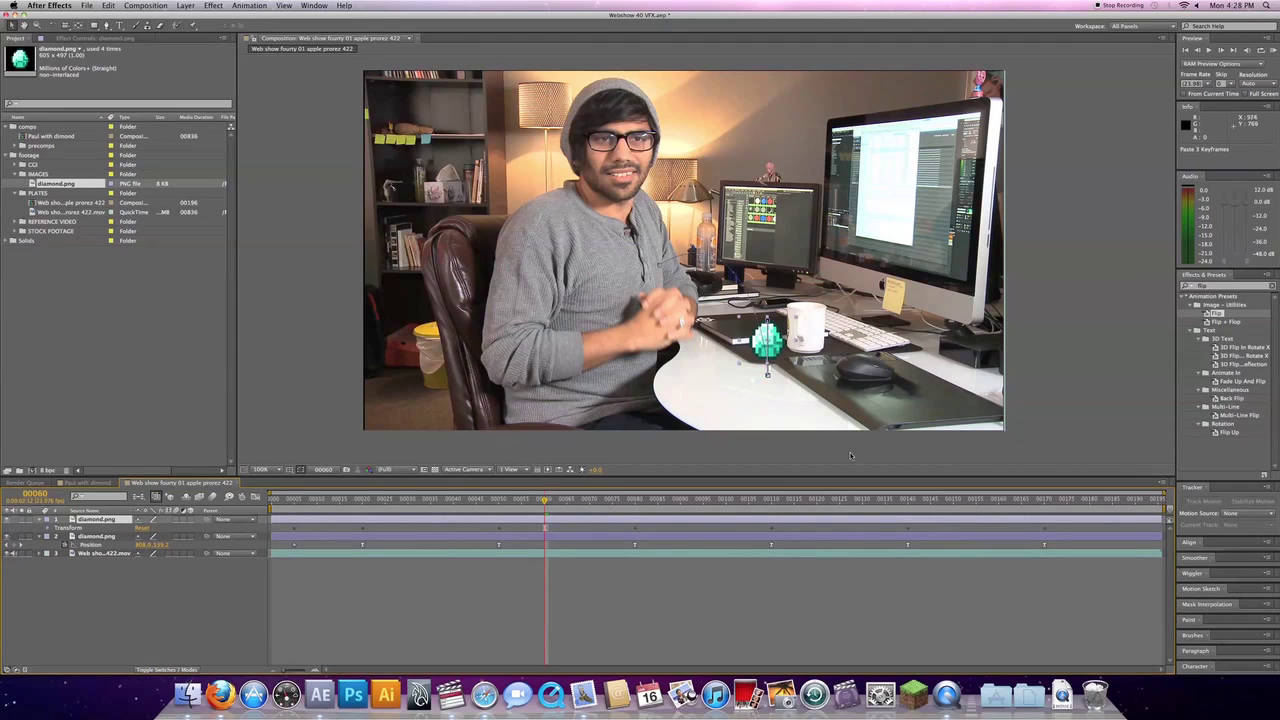
double_click(1213, 314)
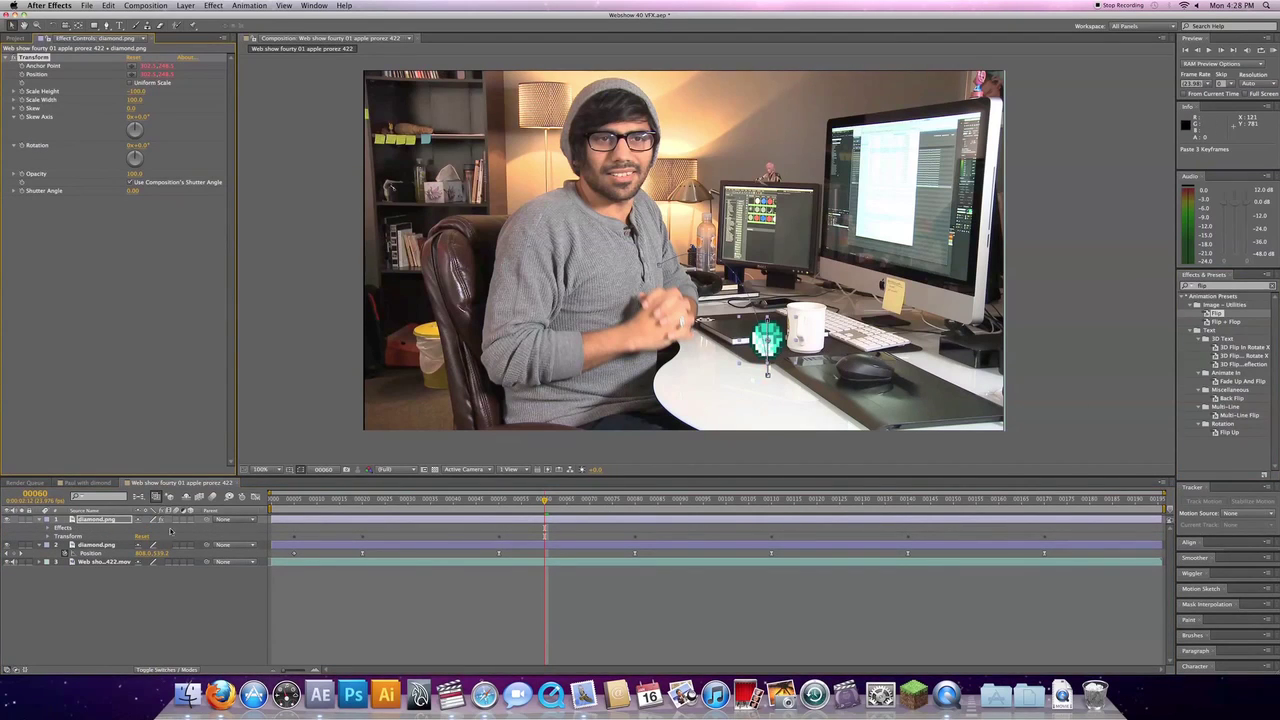
click(97, 520)
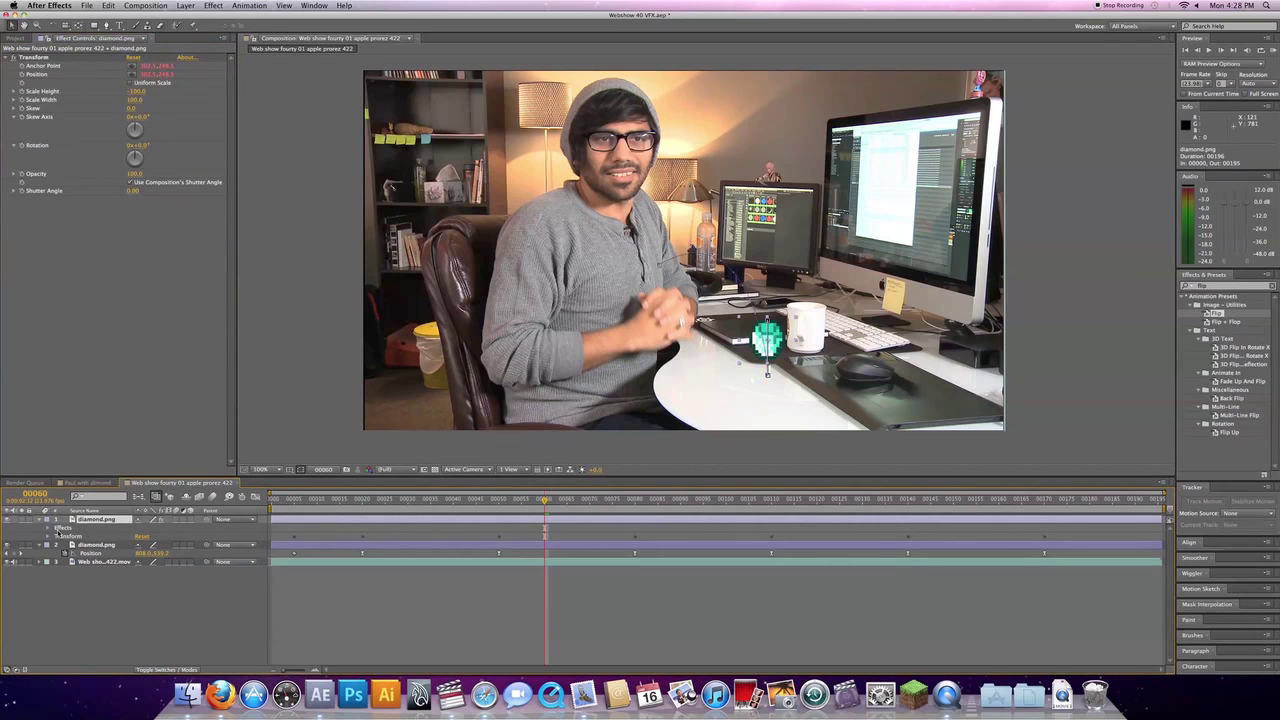
Select all of the flipped diamond's position keyframes and move the whole path about 116 px down, below the original diamond
key(p)
click(91, 528)
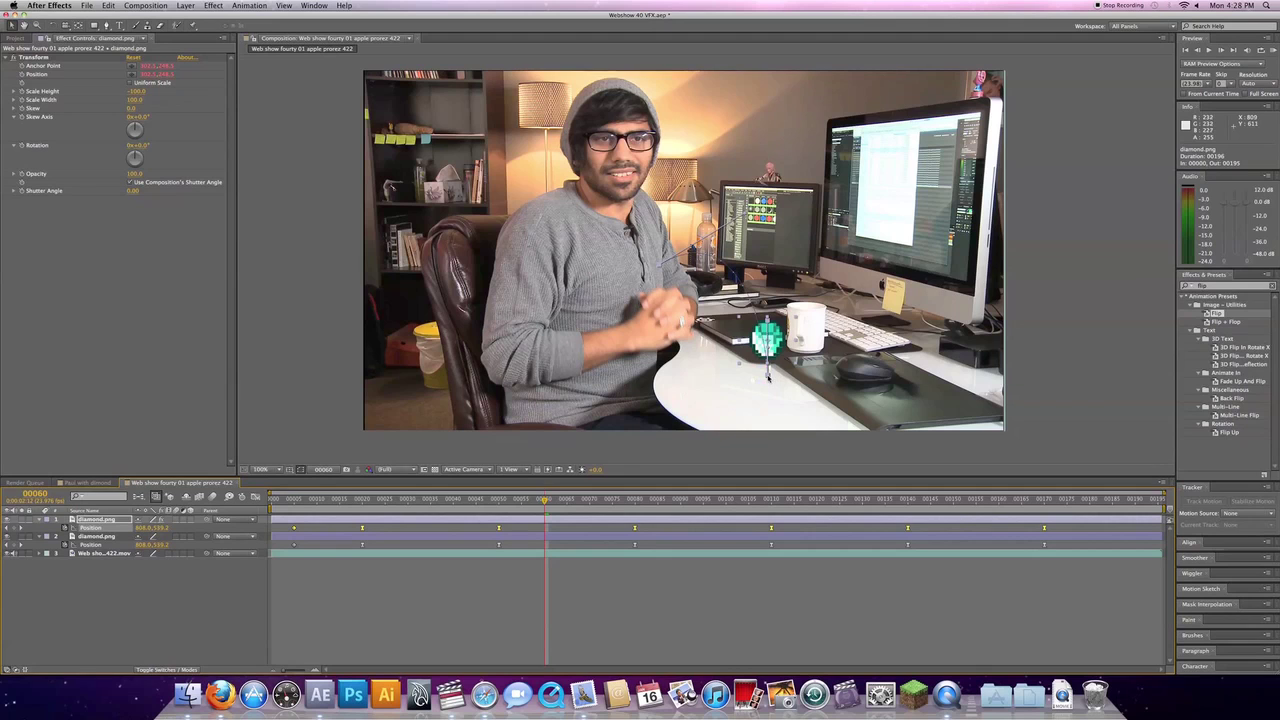
drag(768, 377, 768, 423)
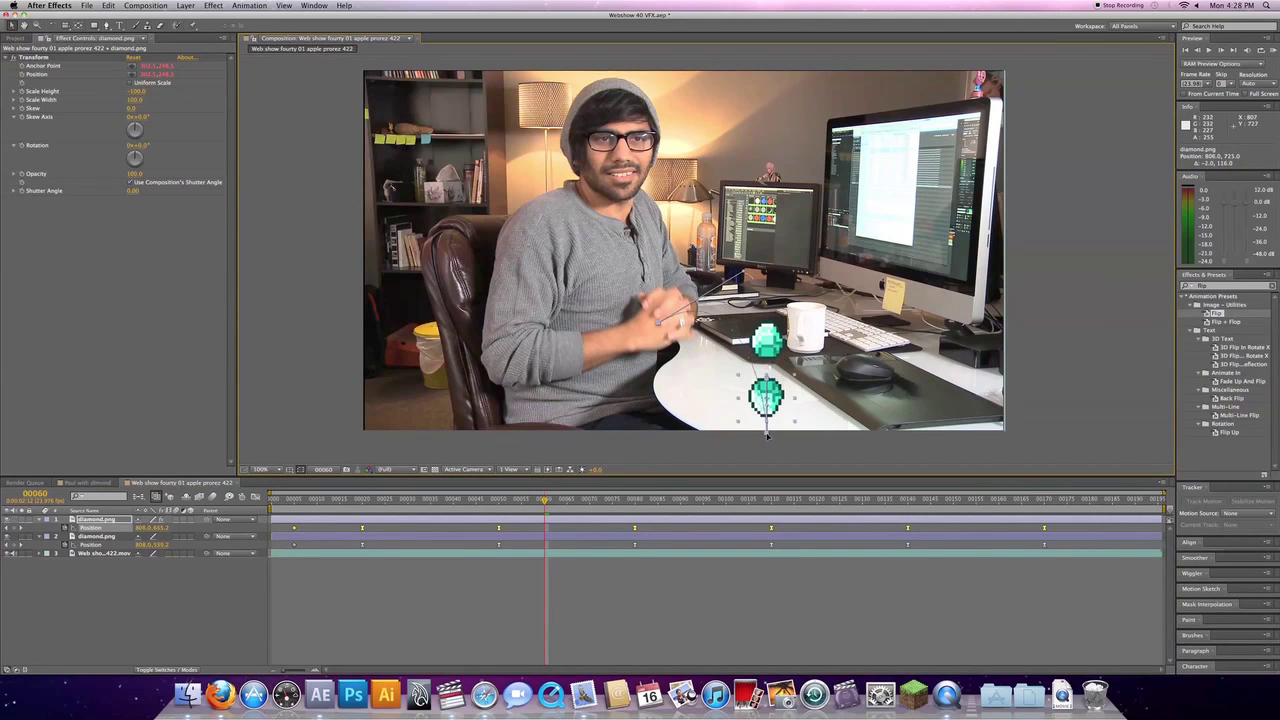
drag(767, 435, 766, 435)
At frame 50, lower the flipped diamond's entire motion path by about 49 px and check its movement across the timeline
drag(503, 506, 499, 506)
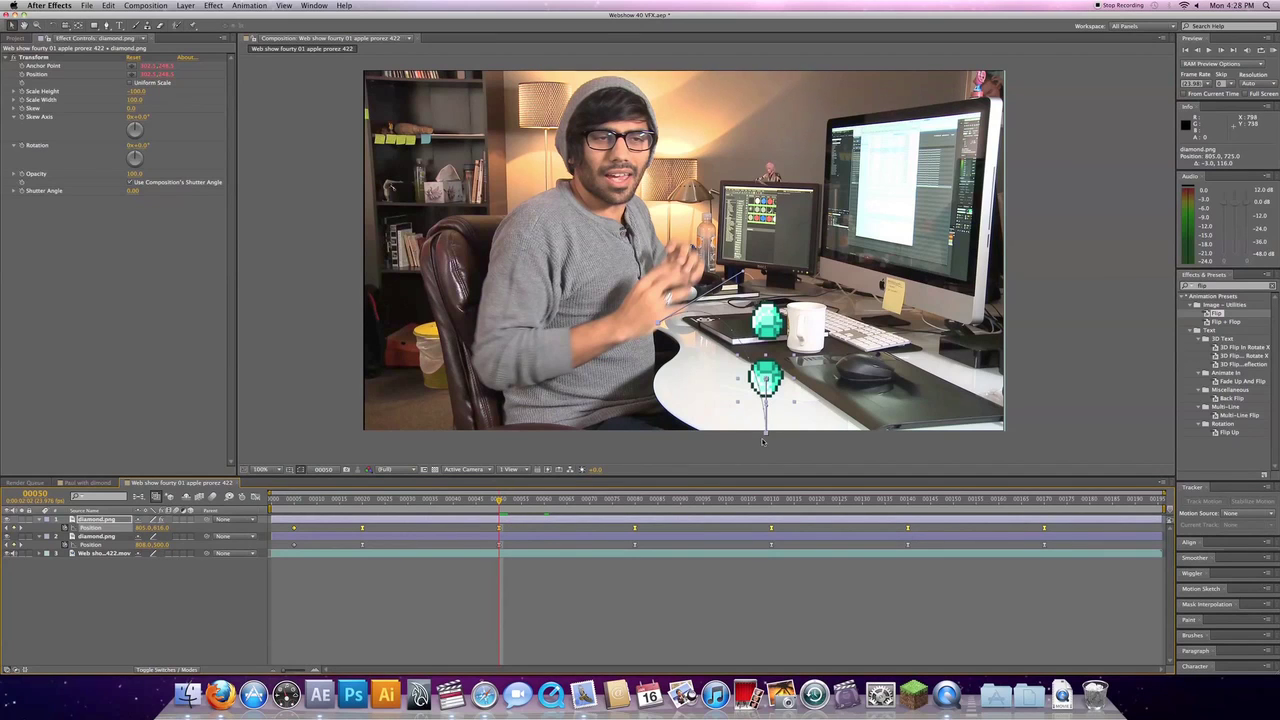
mouse_move(766, 435)
mouse_down()
mouse_move(758, 457)
mouse_move(766, 408)
mouse_move(768, 457)
mouse_up()
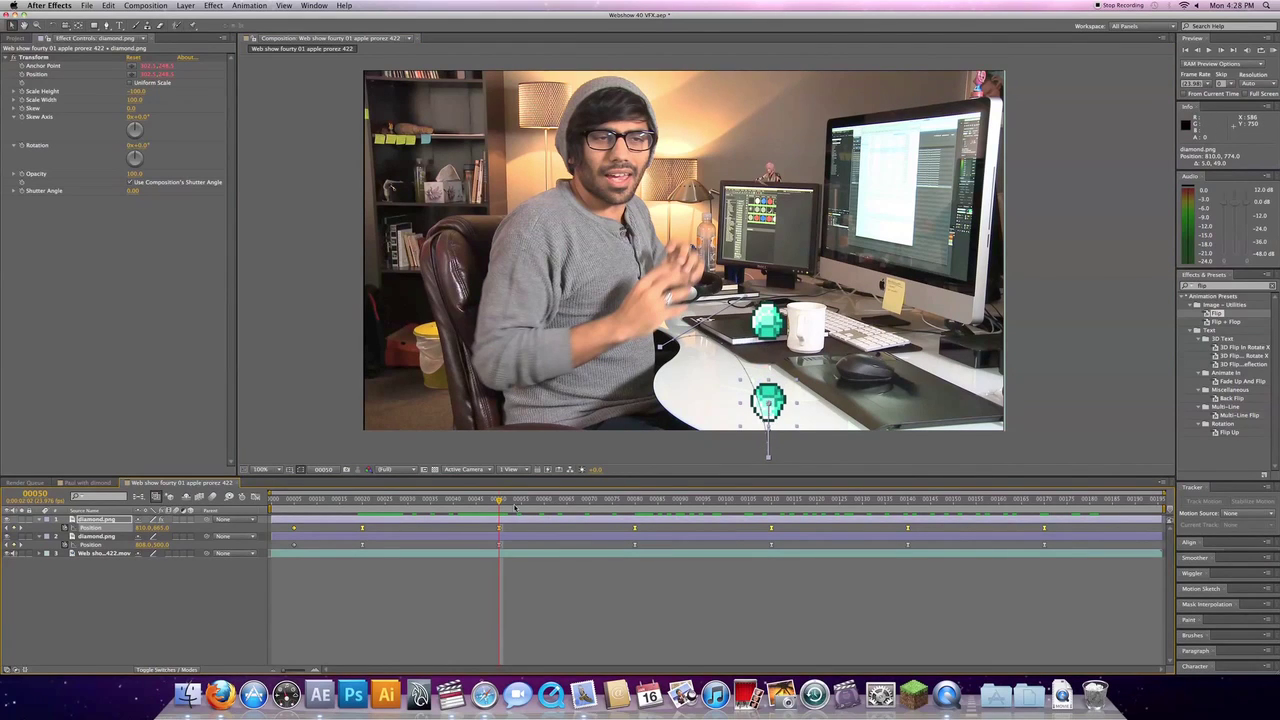
key(Page_Down)
key(Page_Down)
drag(572, 505, 1013, 503)
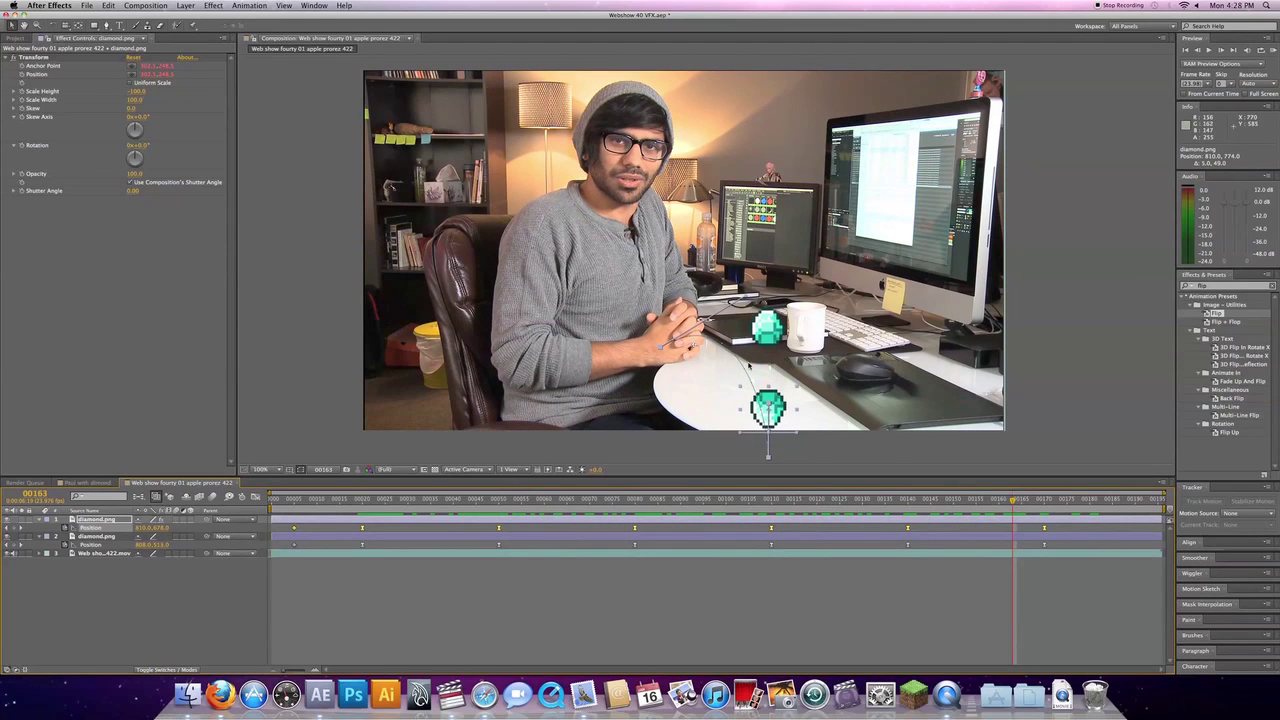
Copy the flipped diamond's position keyframe at frame 110 and paste it at frame 80
click(771, 500)
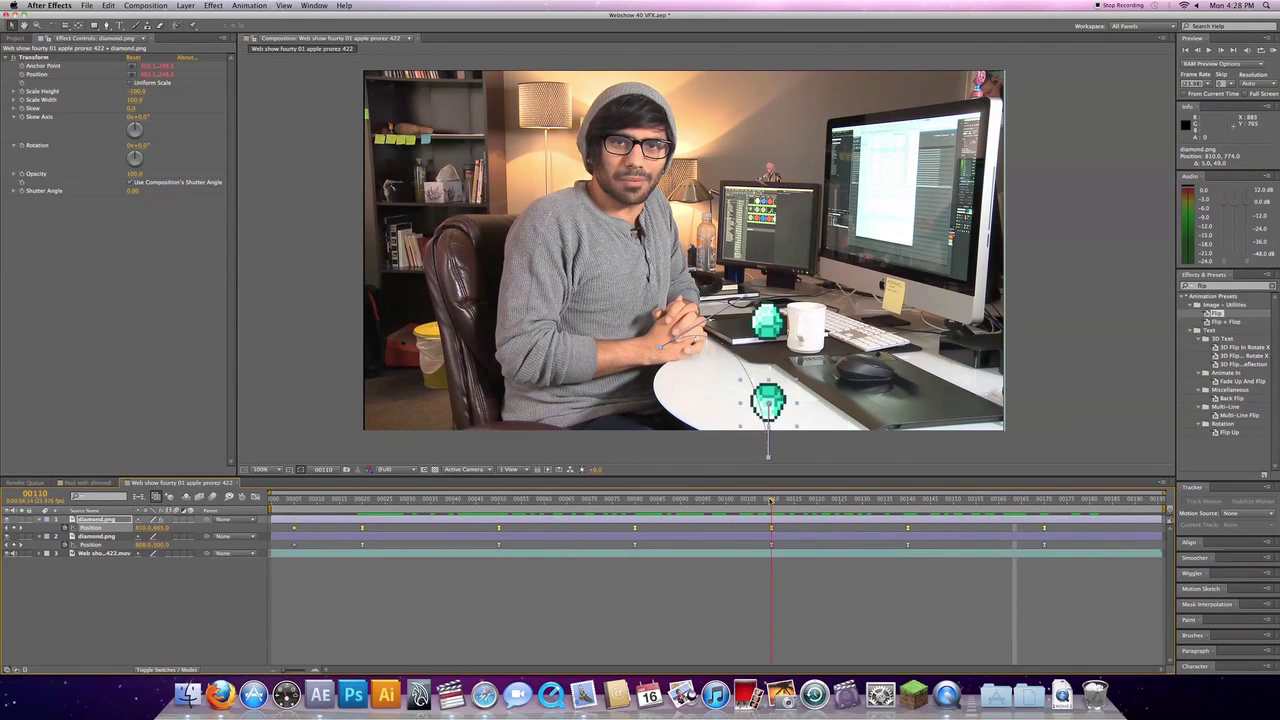
click(773, 531)
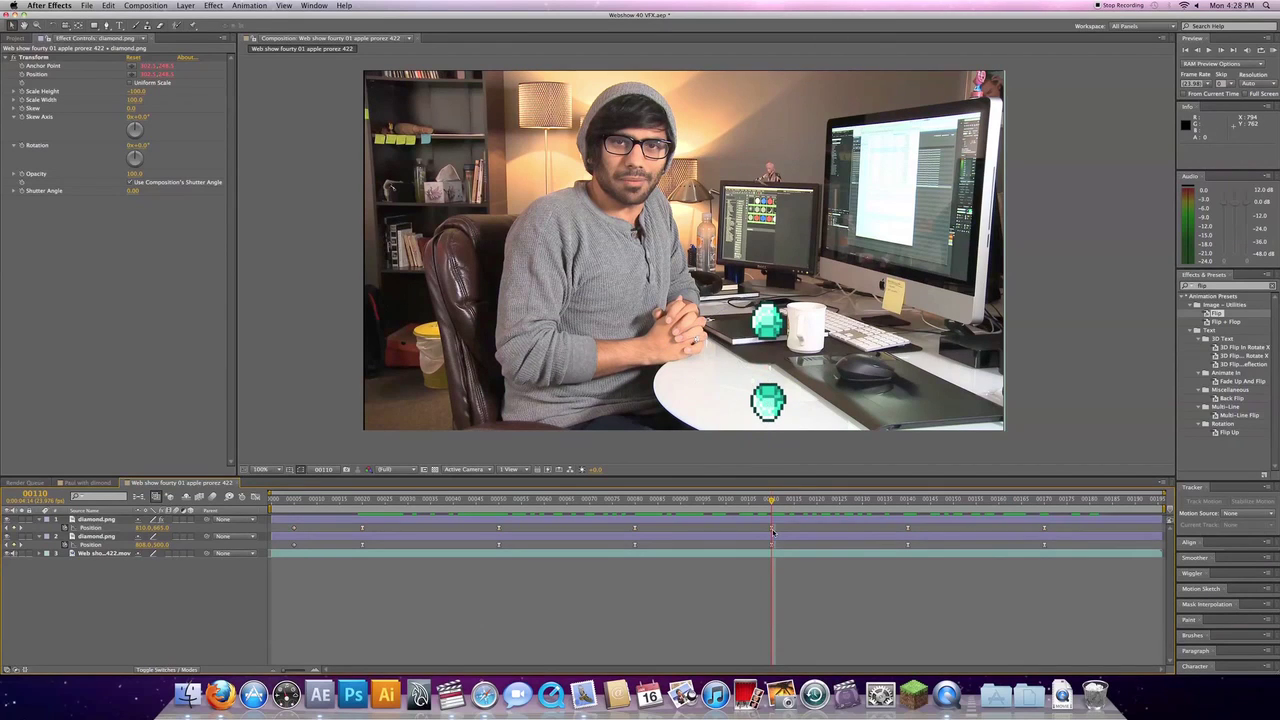
click(772, 529)
key(super+c)
click(635, 500)
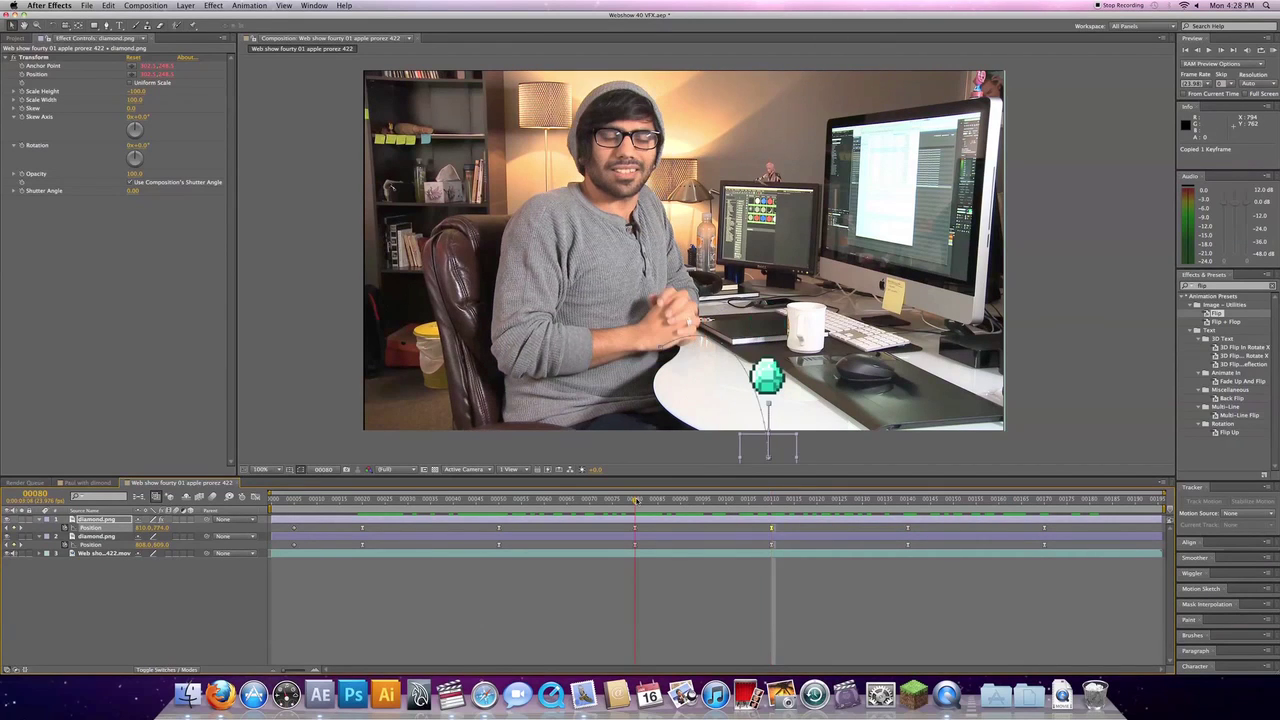
key(ctrl+v)
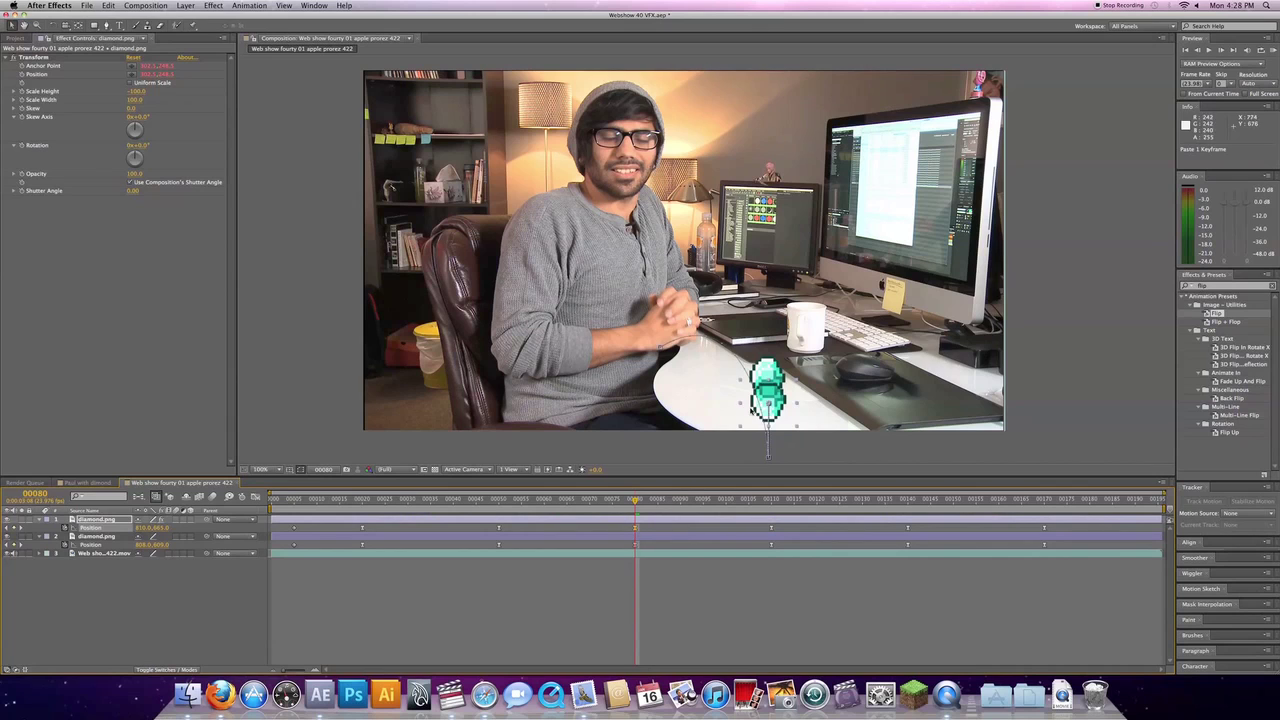
Lower the flipped diamond's position keyframes by about 27 px and align it under the original at about 807, 691 at frame 80
click(769, 453)
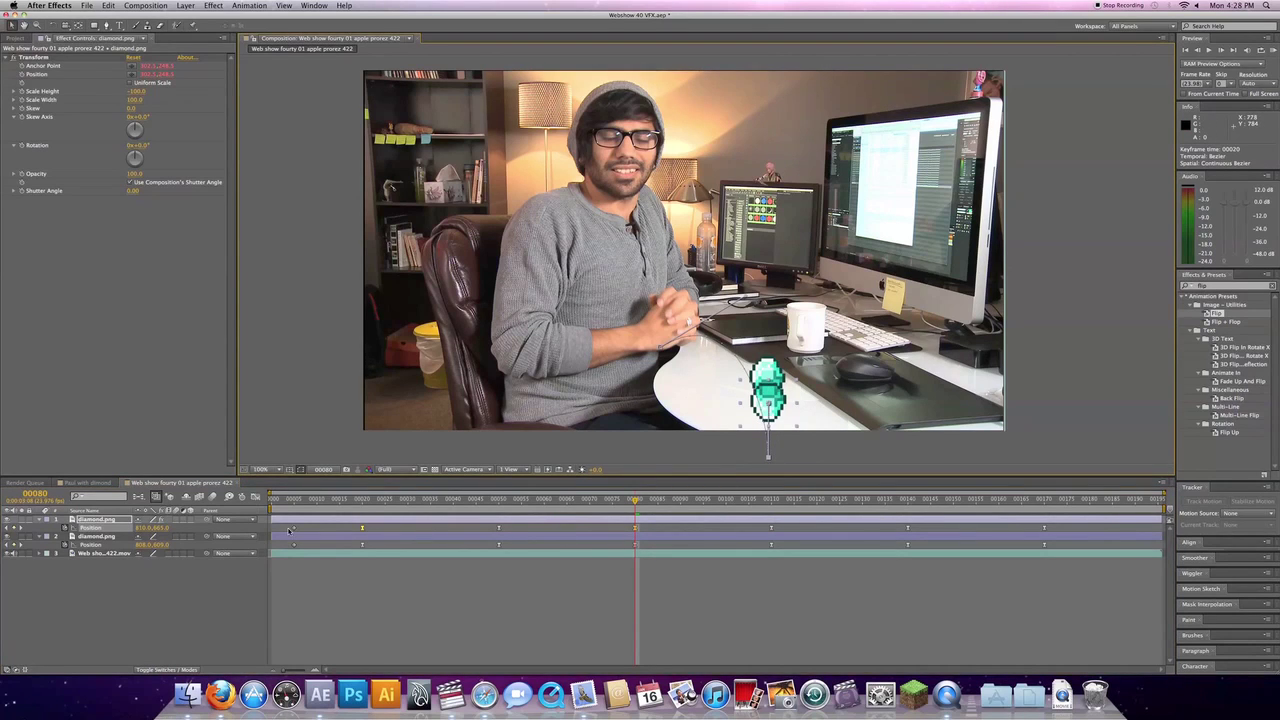
drag(288, 530, 1141, 527)
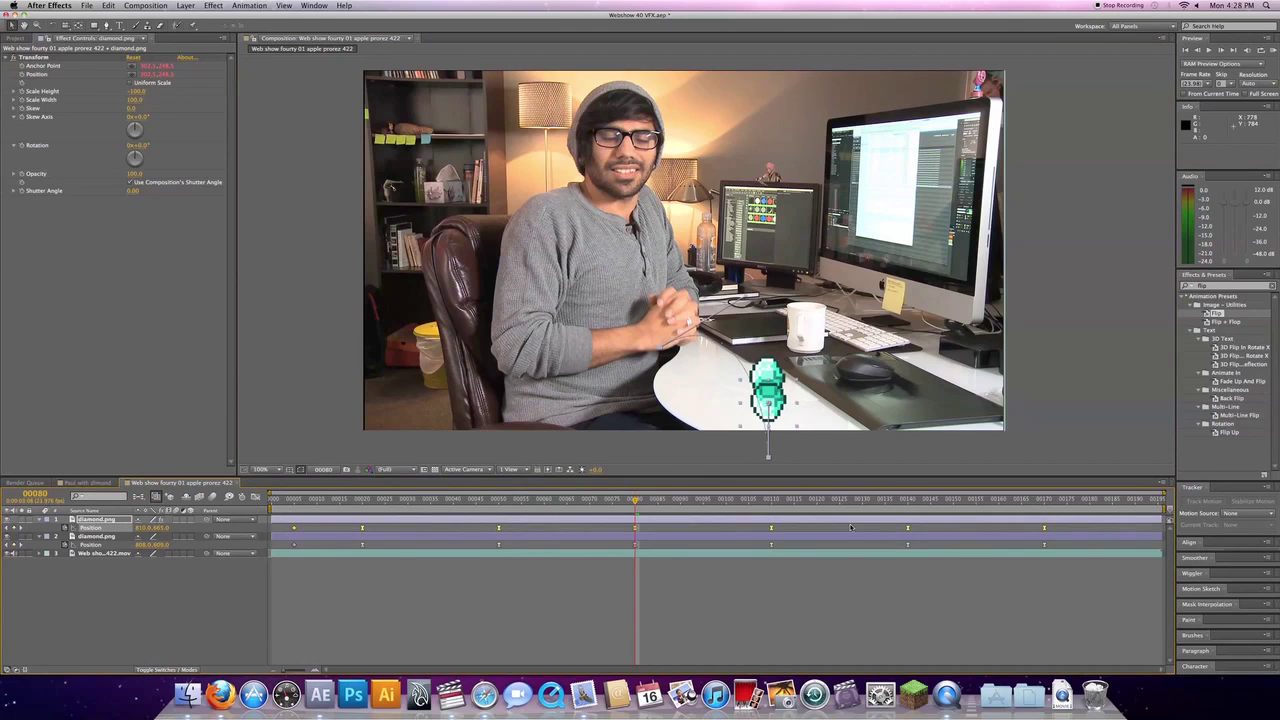
click(768, 458)
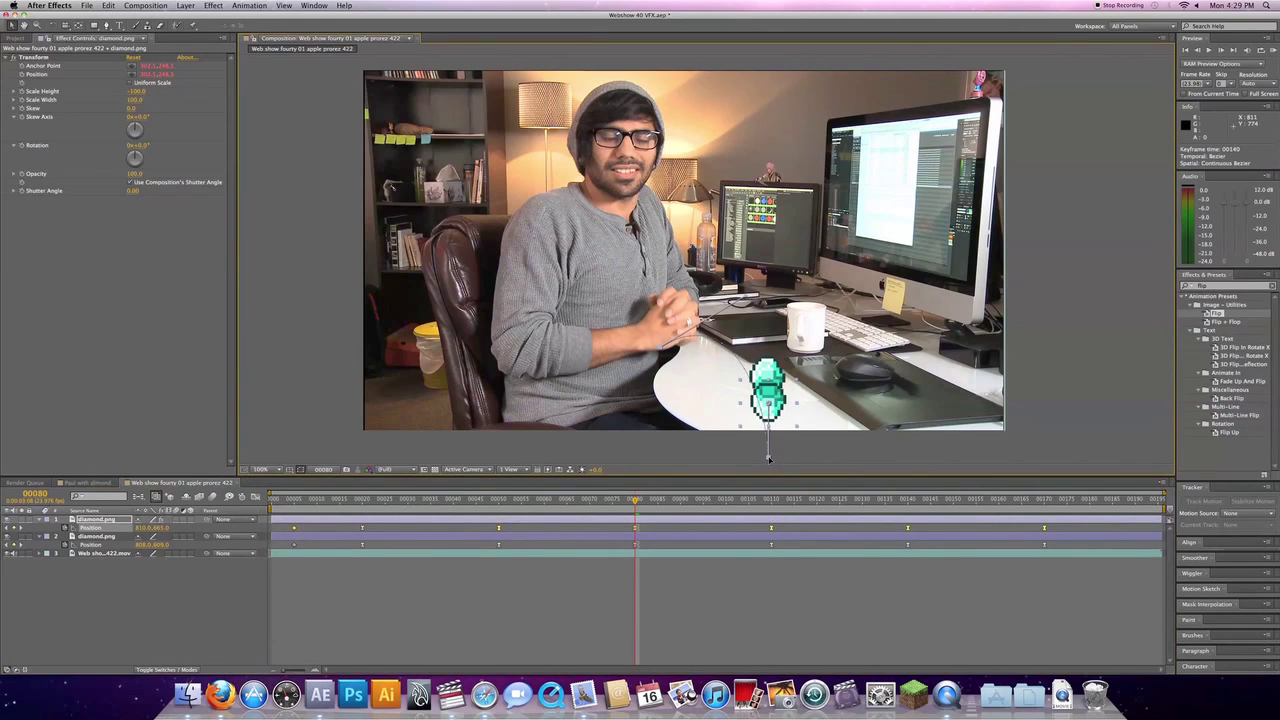
drag(768, 458, 768, 474)
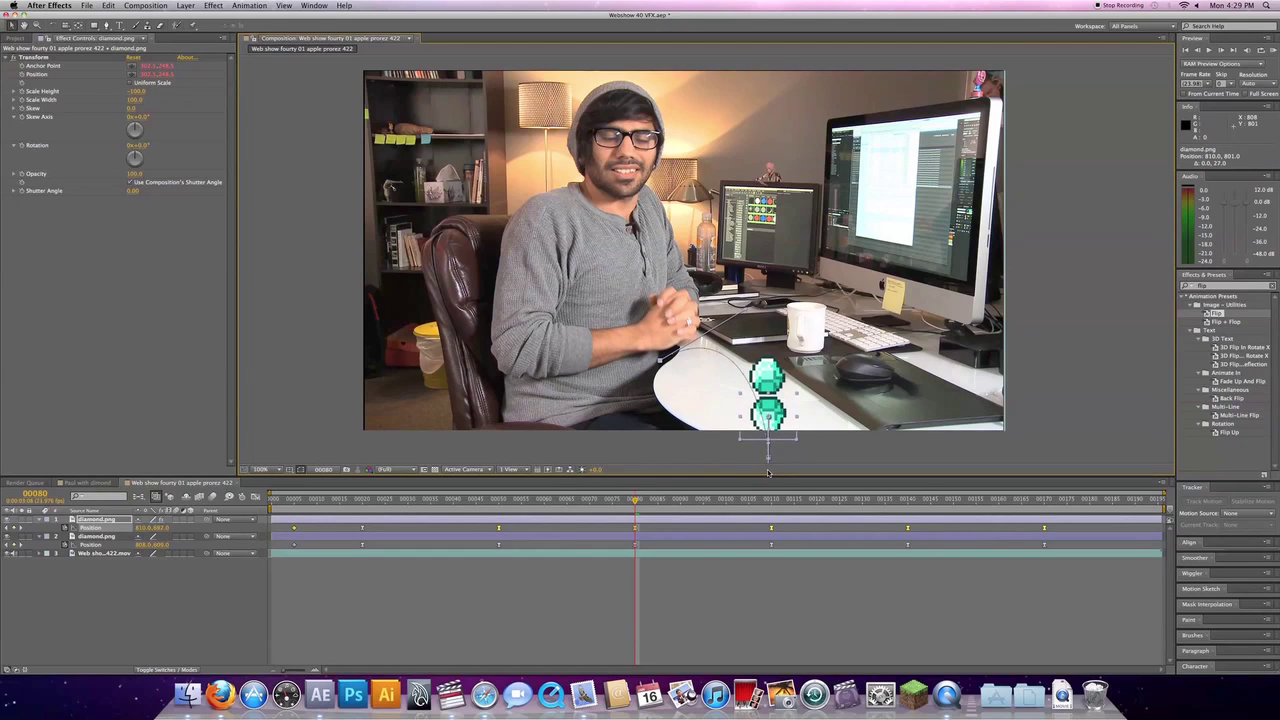
drag(768, 416, 766, 416)
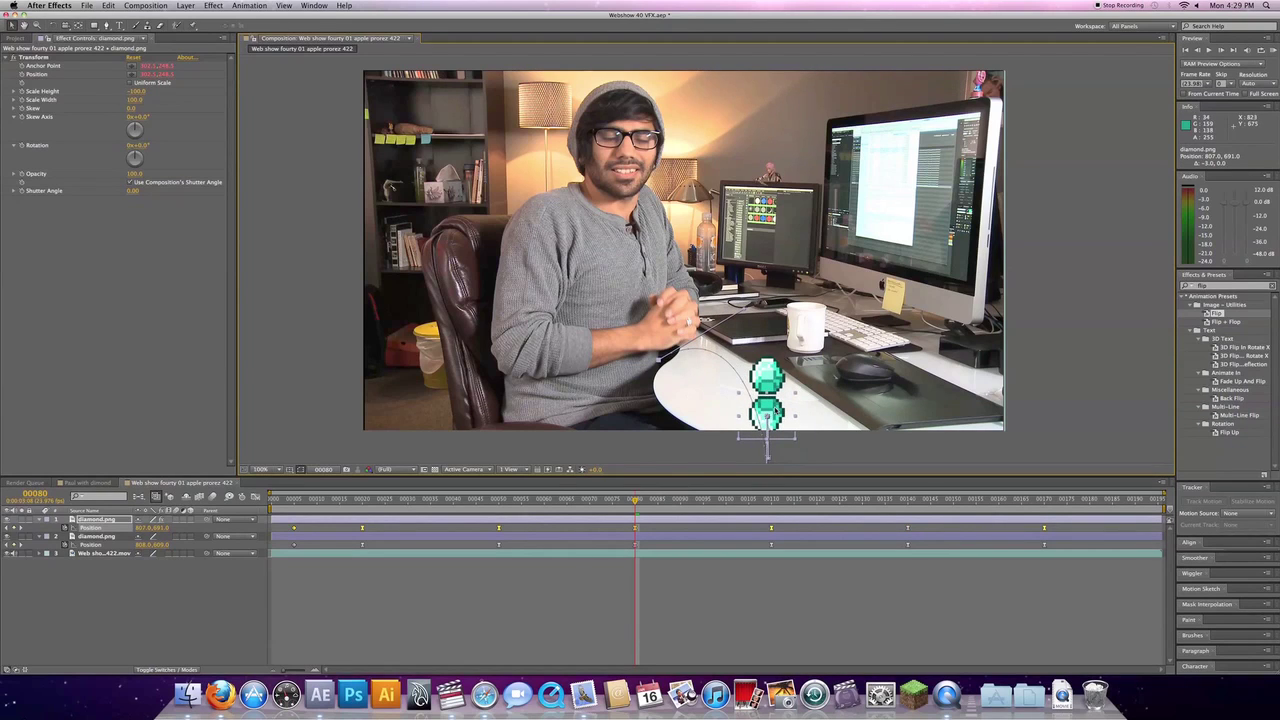
Copy the flipped diamond's low position keyframe at frame 20 and paste it at frame 170
drag(635, 500, 362, 530)
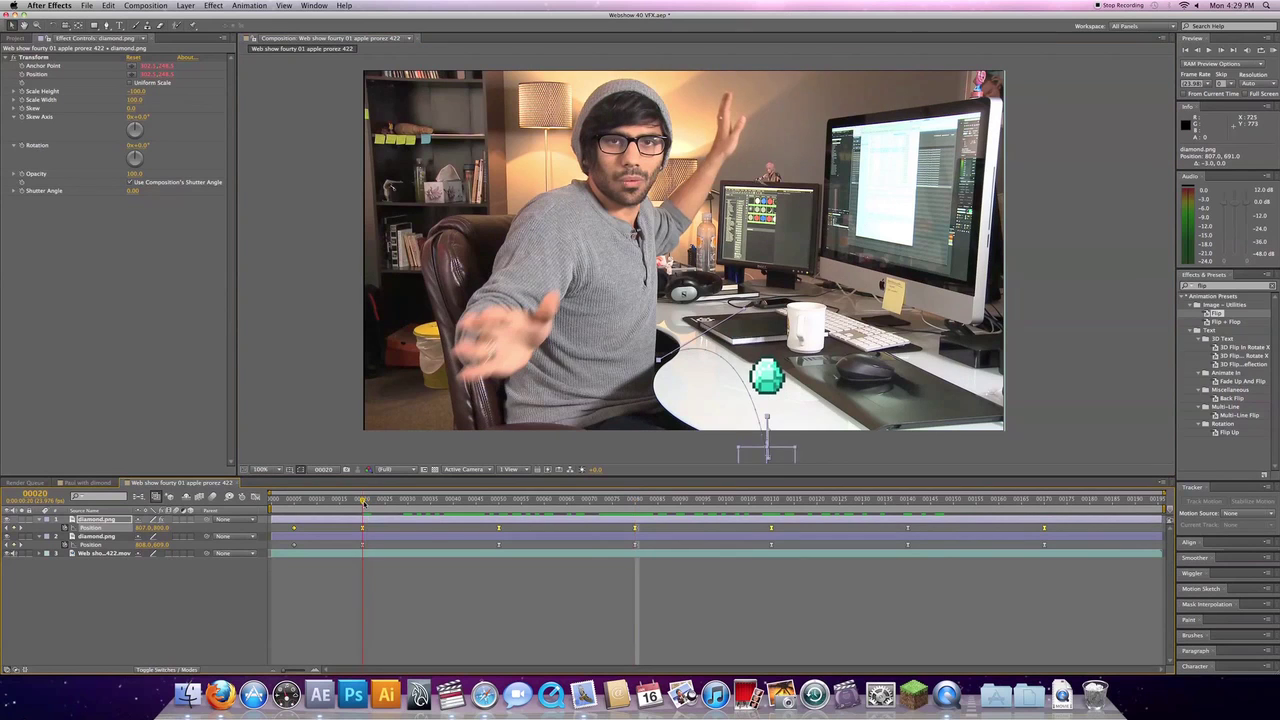
click(360, 530)
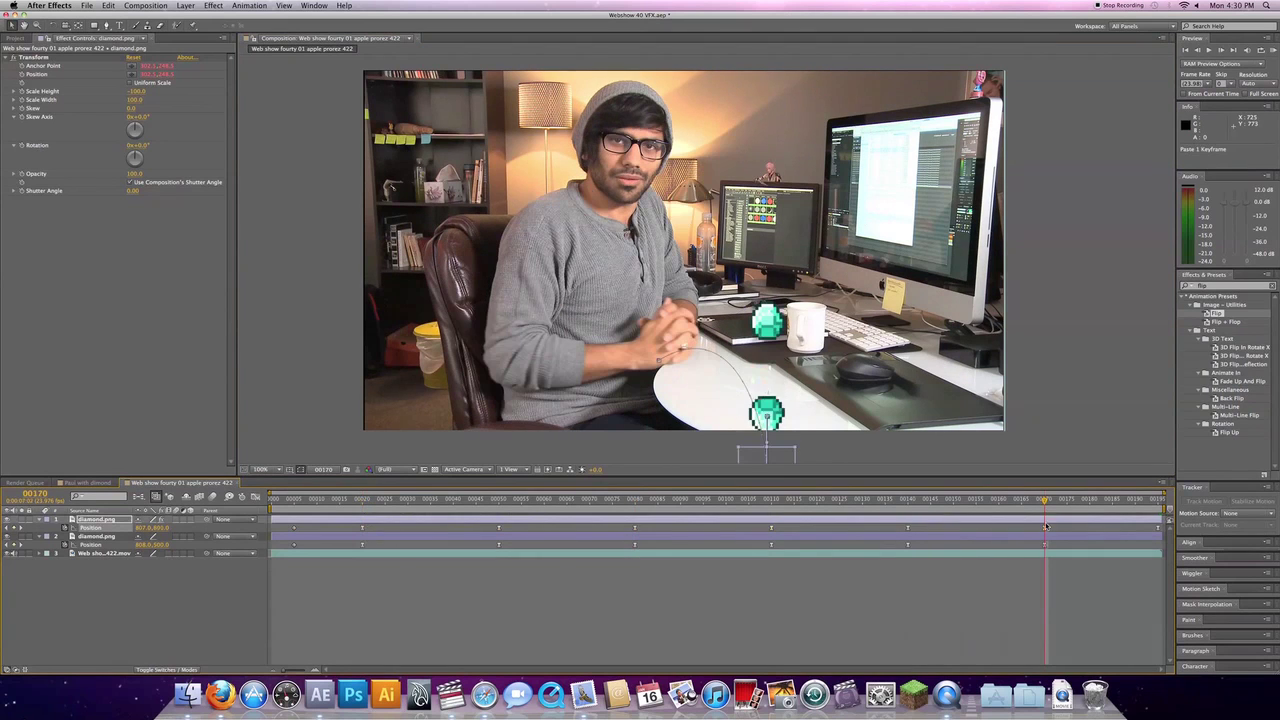
key(super+v)
At frame 5, move the flipped diamond below the picture to about 640, 860 and preview the drop
mouse_move(576, 499)
mouse_down()
mouse_move(1115, 503)
mouse_move(295, 516)
mouse_up()
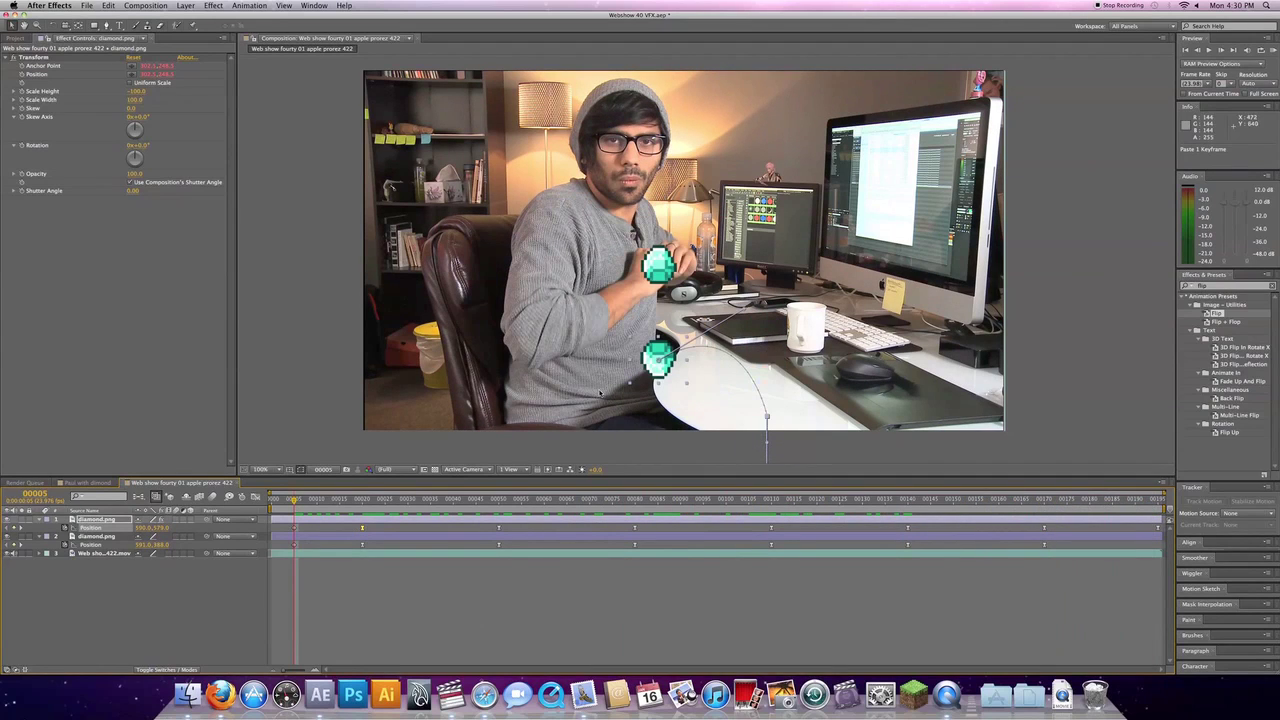
drag(658, 362, 684, 502)
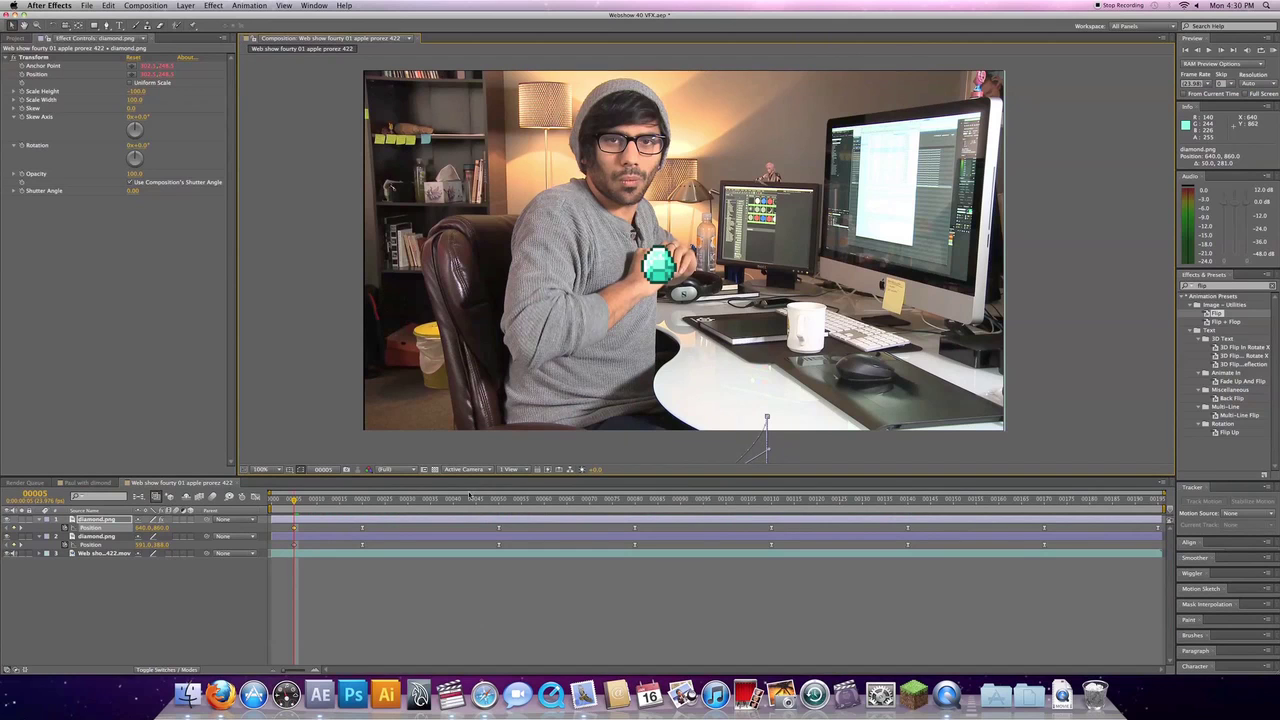
drag(340, 503, 1147, 508)
click(298, 506)
key(space)
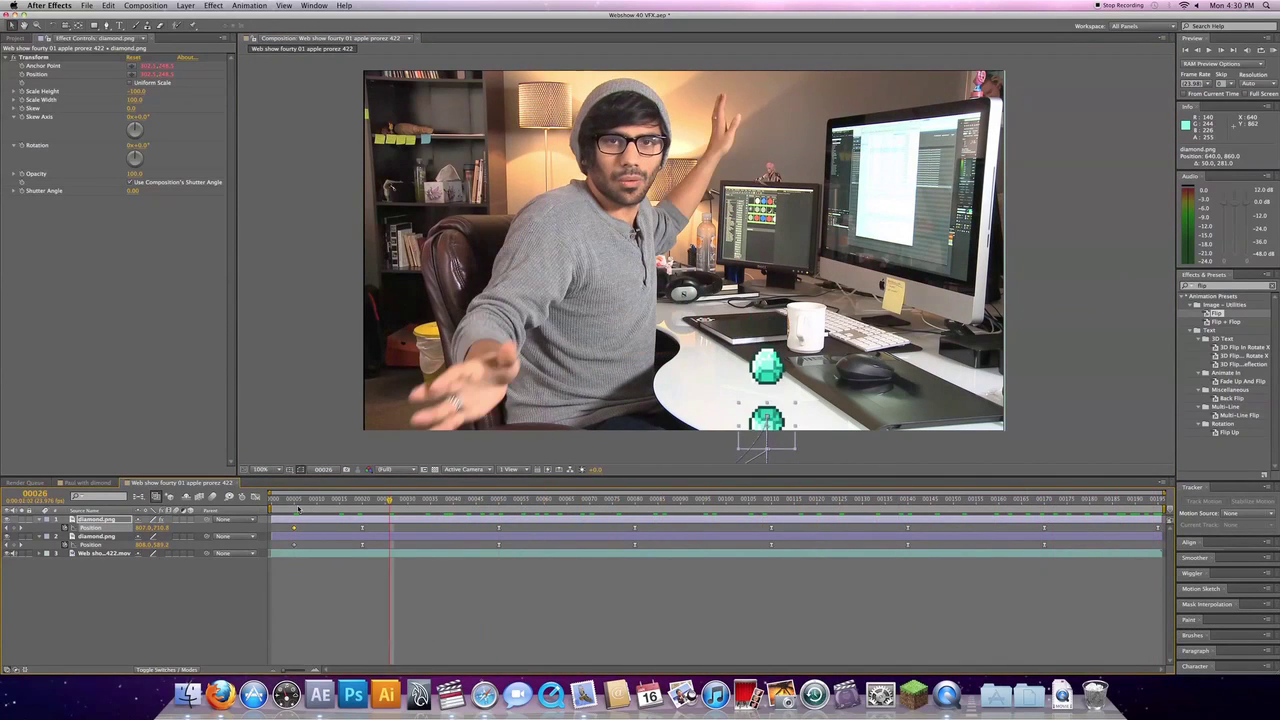
Set the flipped diamond layer's opacity to 10% and check the reflection through to the end of the composition
click(92, 522)
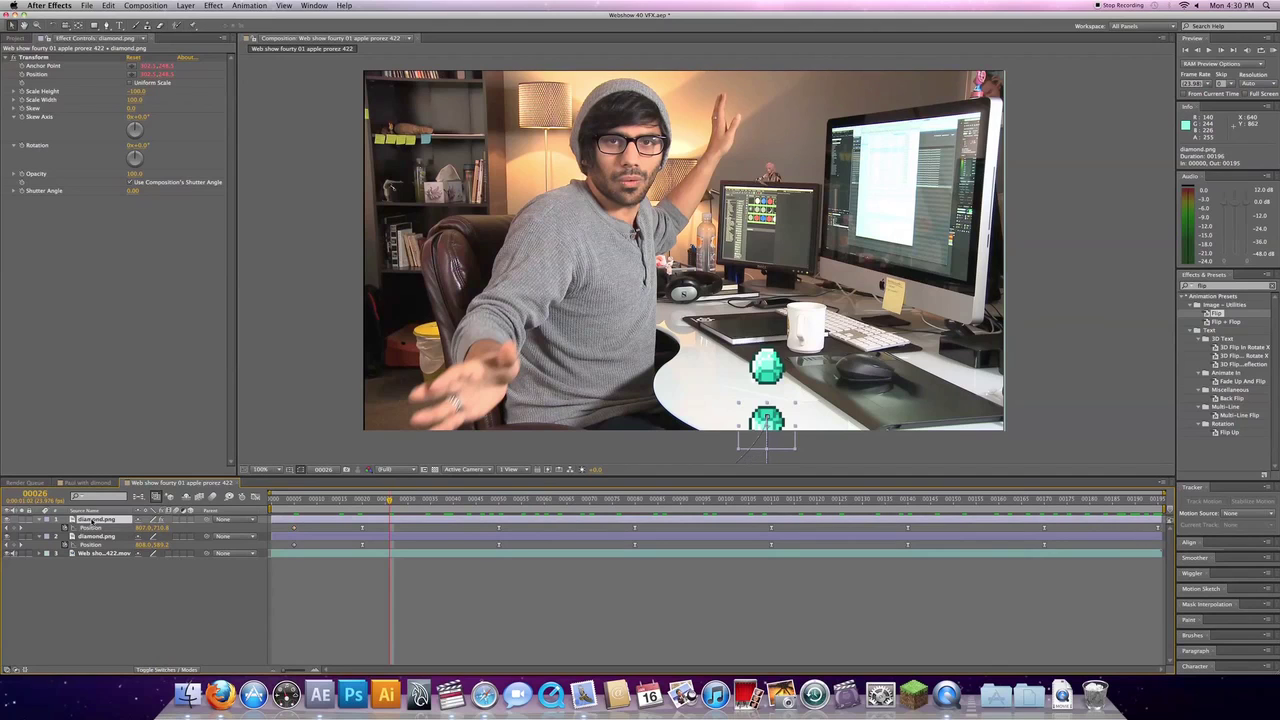
key(t)
drag(144, 529, 103, 531)
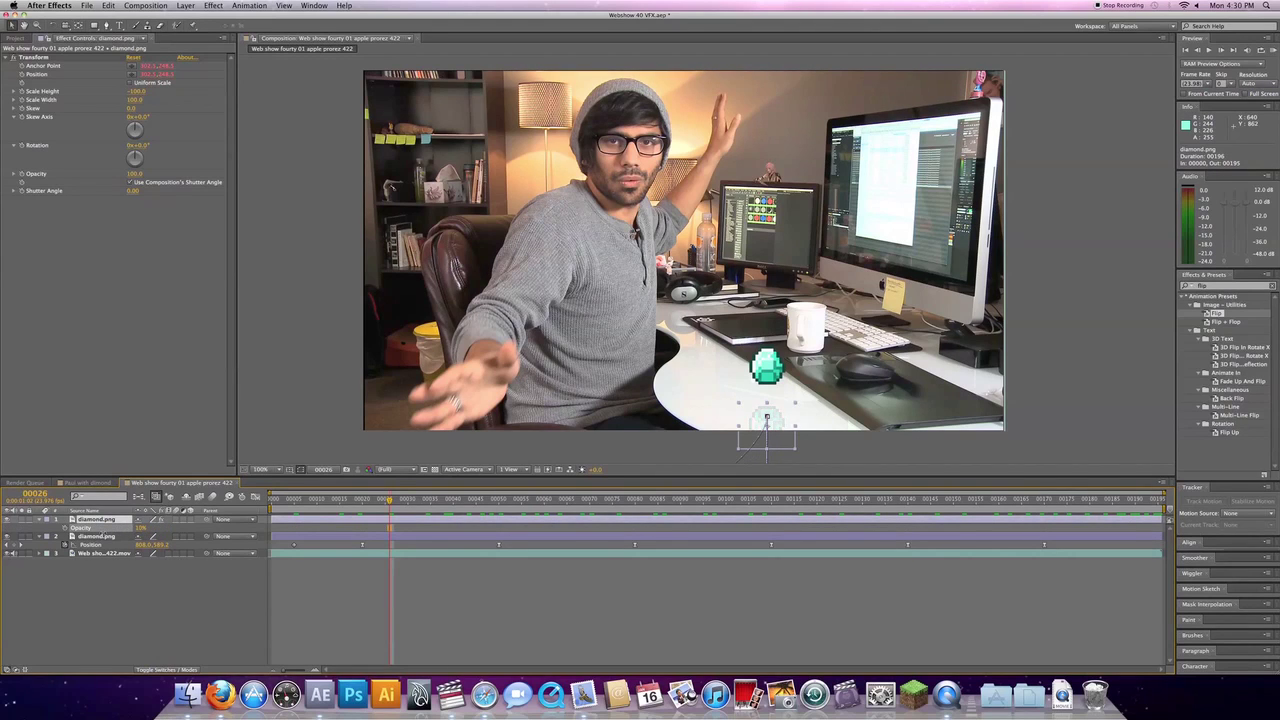
key(Return)
drag(491, 507, 1158, 509)
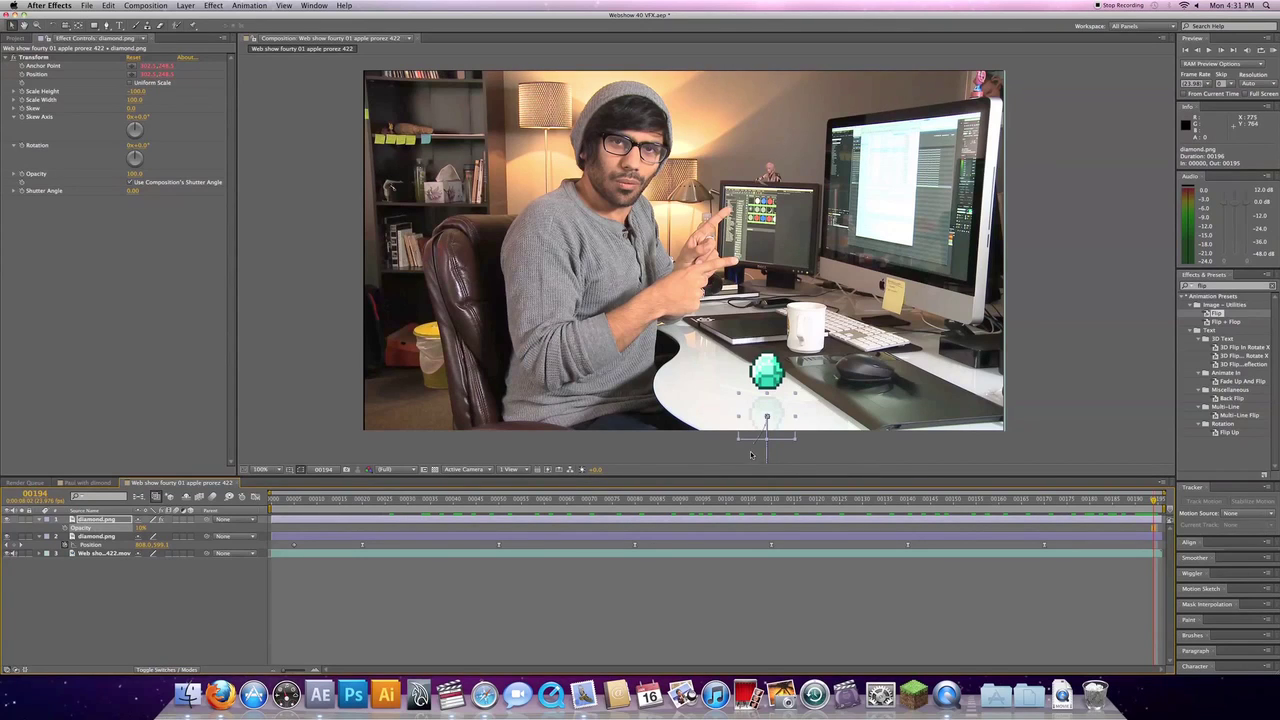
Add a black solid layer measuring 1280 by 720 px
key(super+t)
key(super+y)
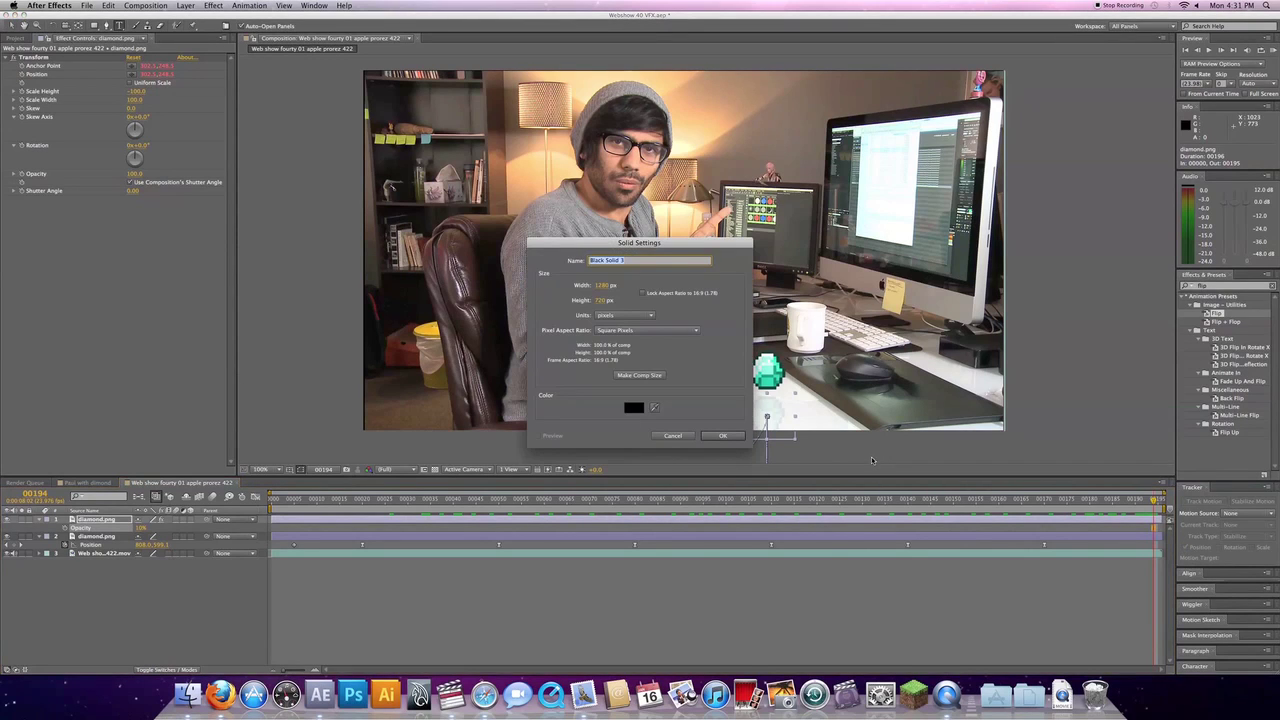
click(729, 437)
Draw a small closed four-point mask on the black solid with the Pen tool, on the desk near the diamond
key(g)
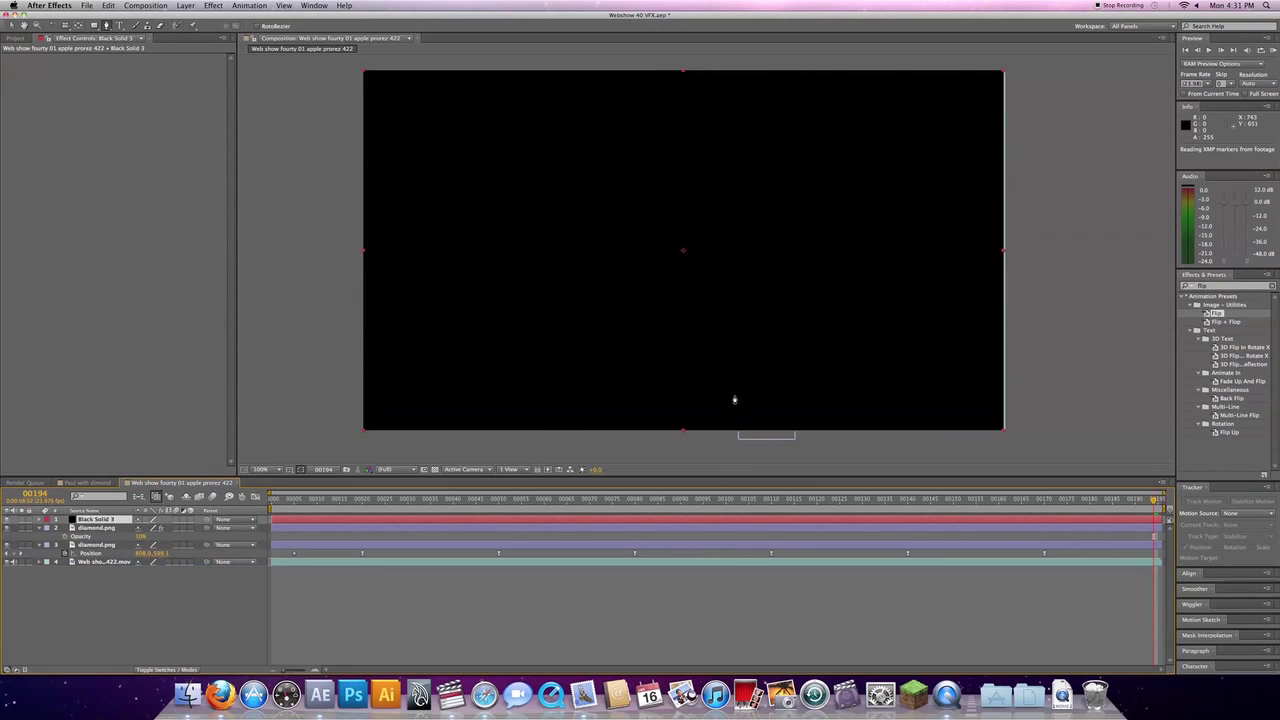
click(721, 392)
drag(743, 387, 754, 392)
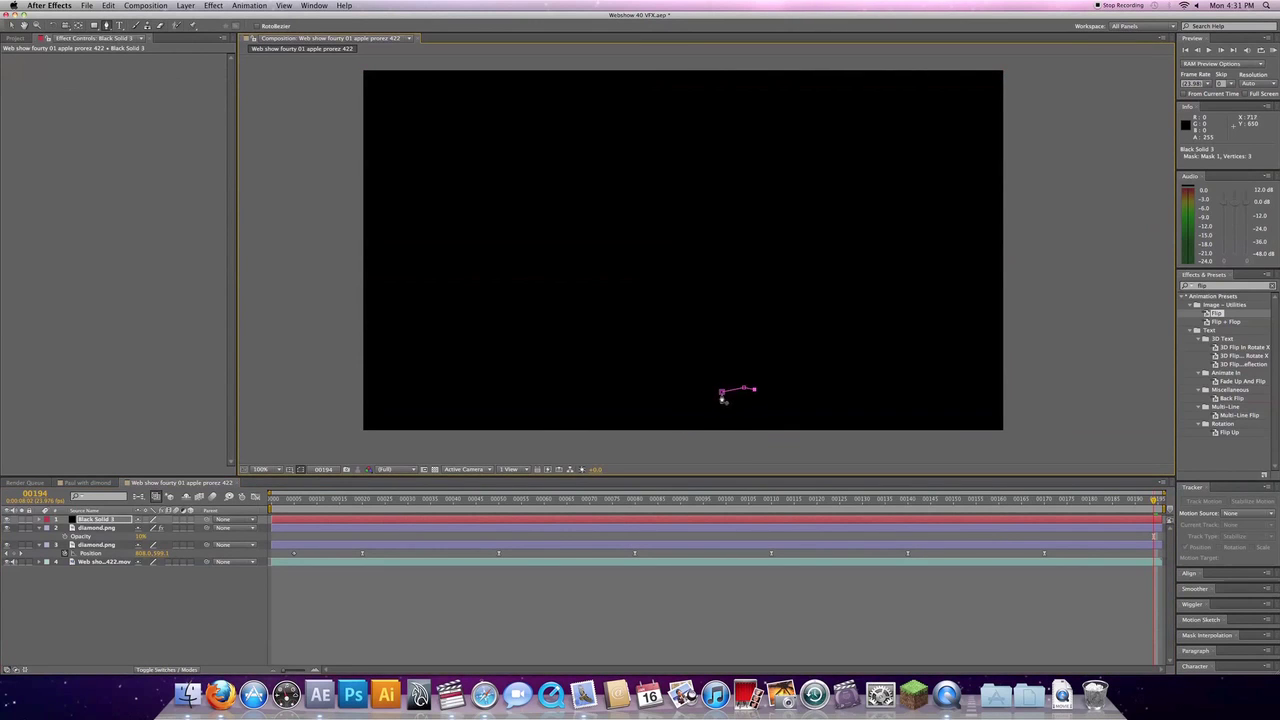
click(741, 396)
click(722, 392)
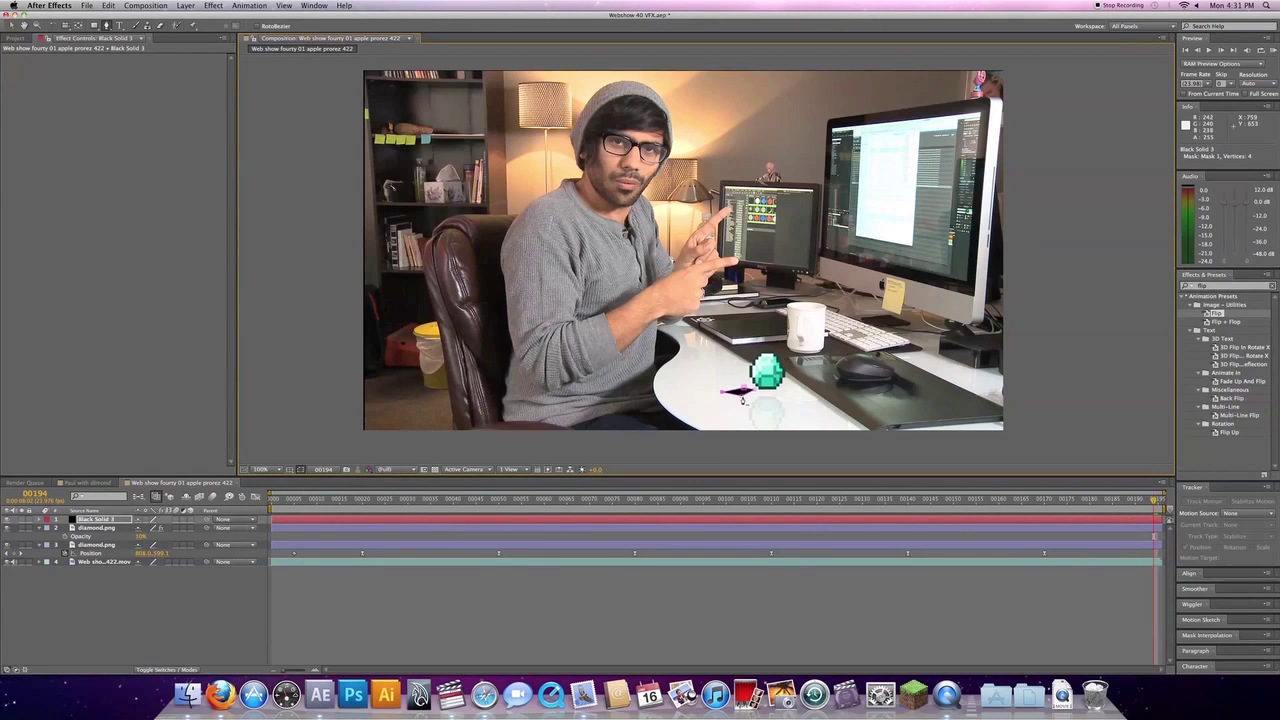
Reshape the solid's mask into a thin ellipse and place it directly beneath the diamond as its shadow
scroll(743, 400, up, 2)
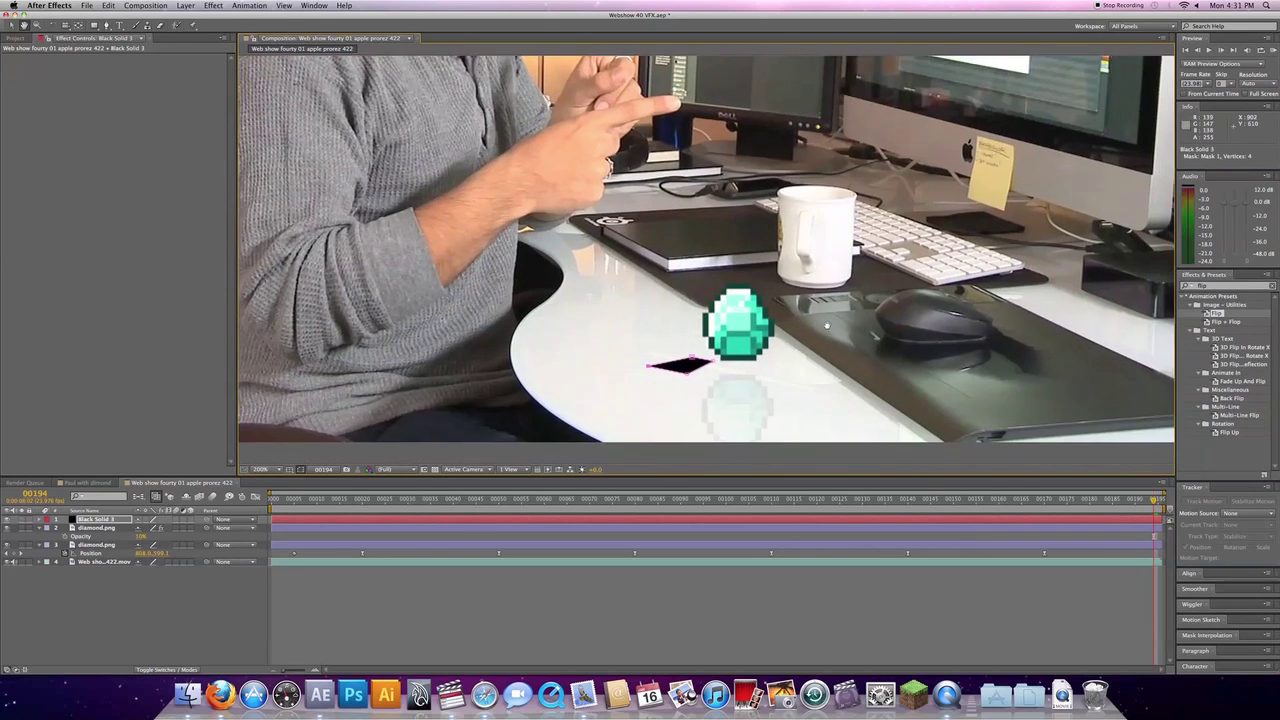
drag(827, 325, 785, 283)
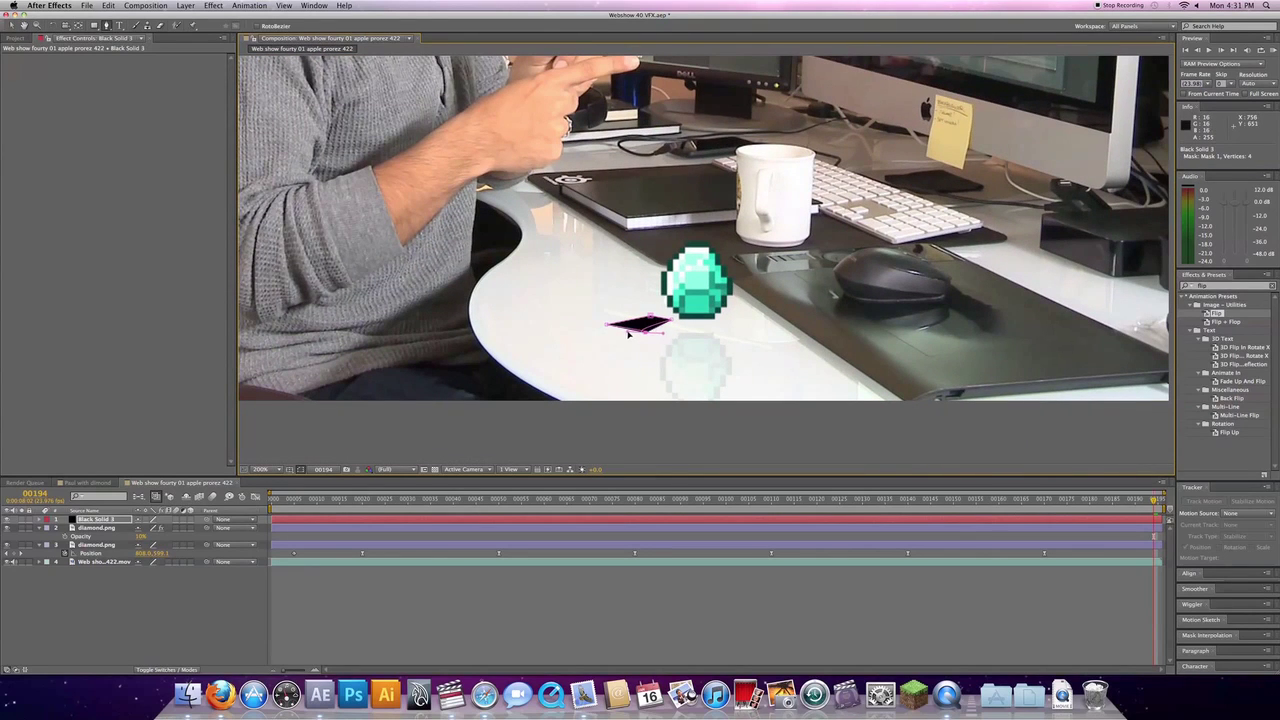
drag(663, 332, 663, 332)
key(v)
drag(652, 316, 652, 321)
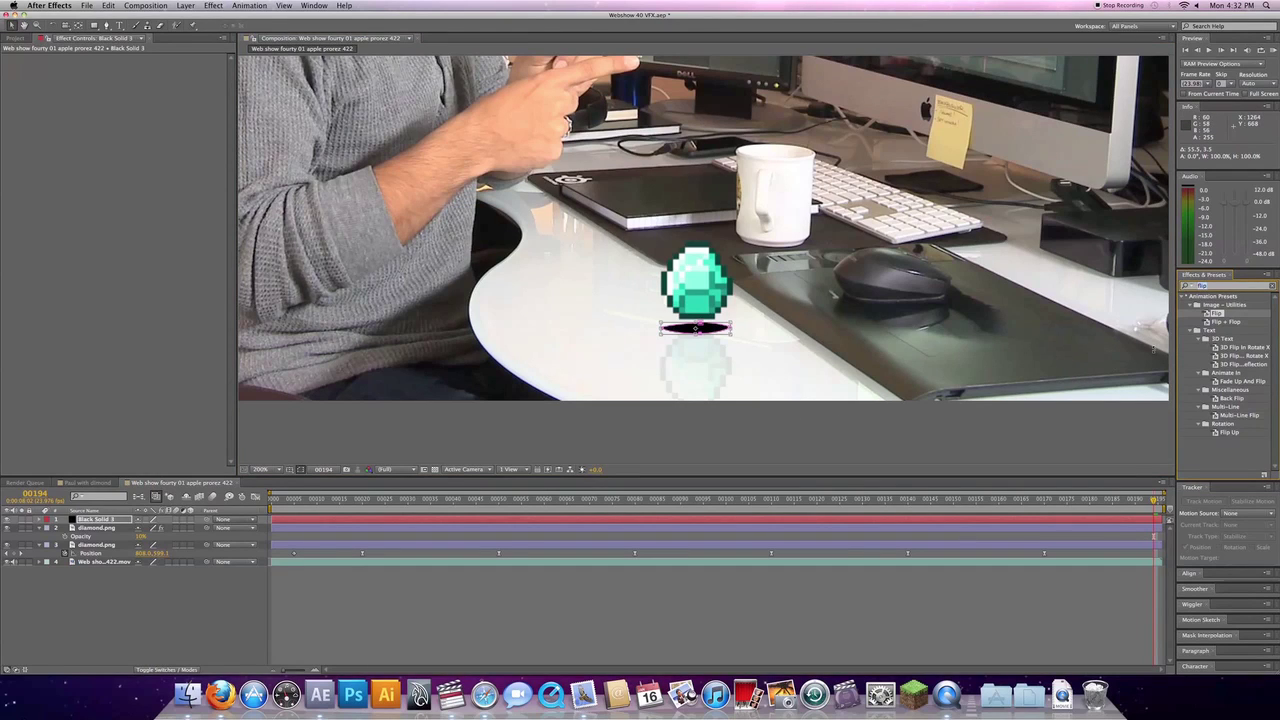
Apply the Tint effect to the shadow solid and map black to a dark grey sampled from the footage
text(tint)
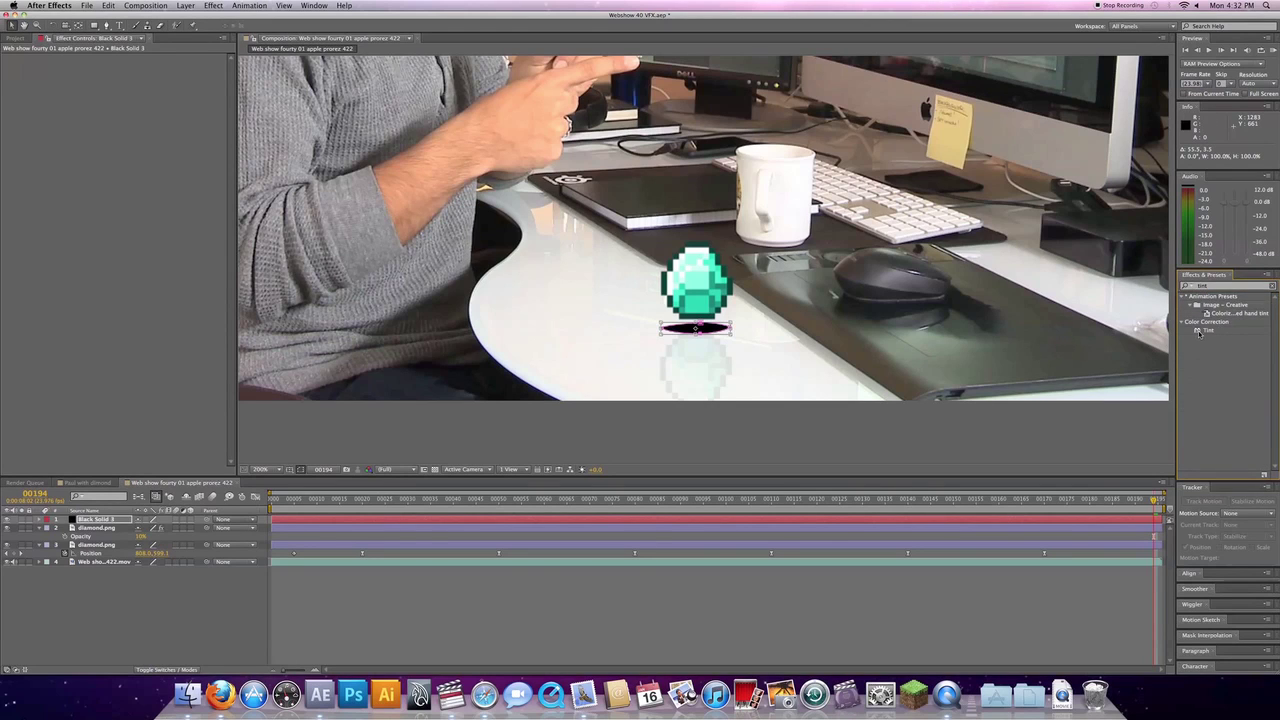
double_click(1199, 332)
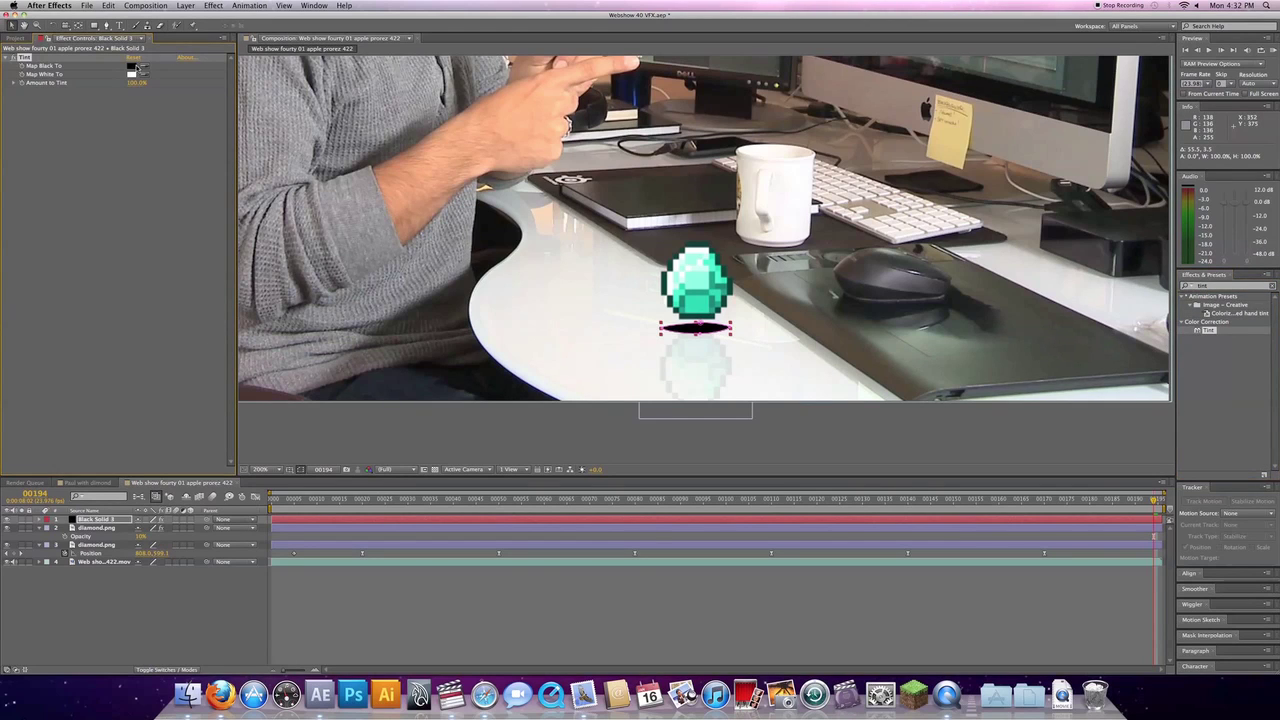
click(143, 68)
click(1090, 264)
Apply the Fast Blur effect to the shadow solid and set its blurriness to 12
click(1221, 287)
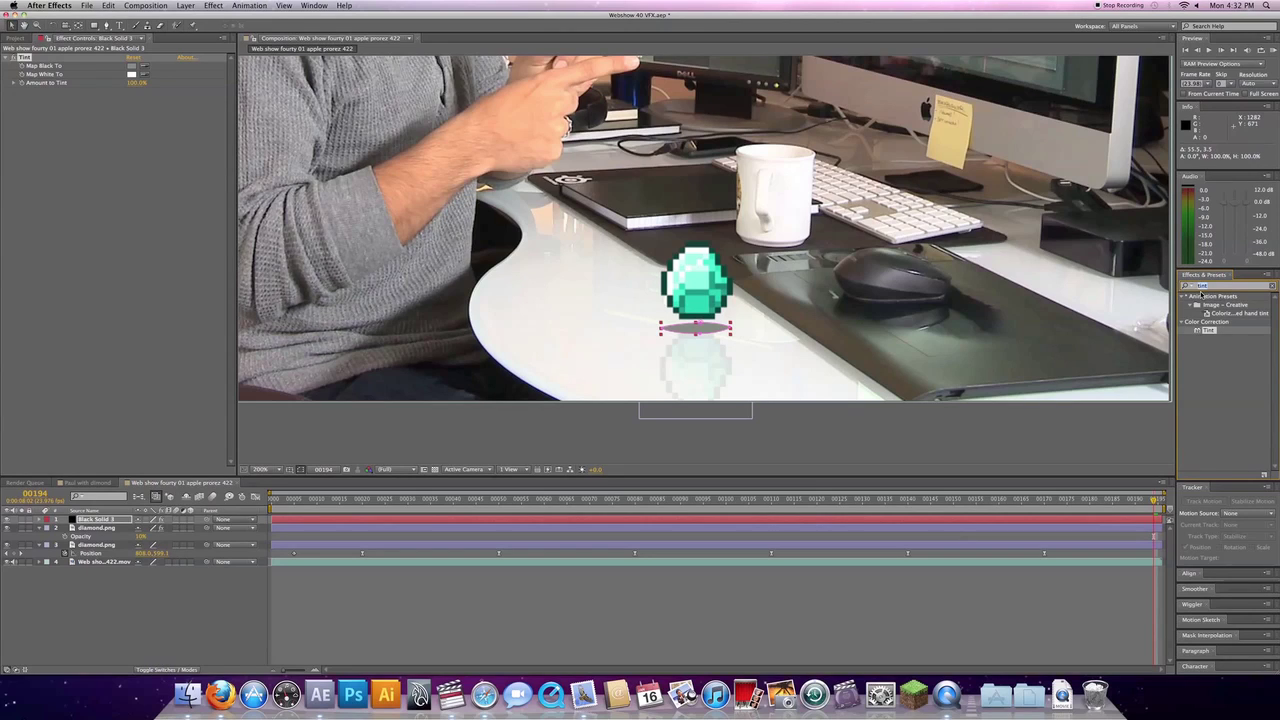
text(fa)
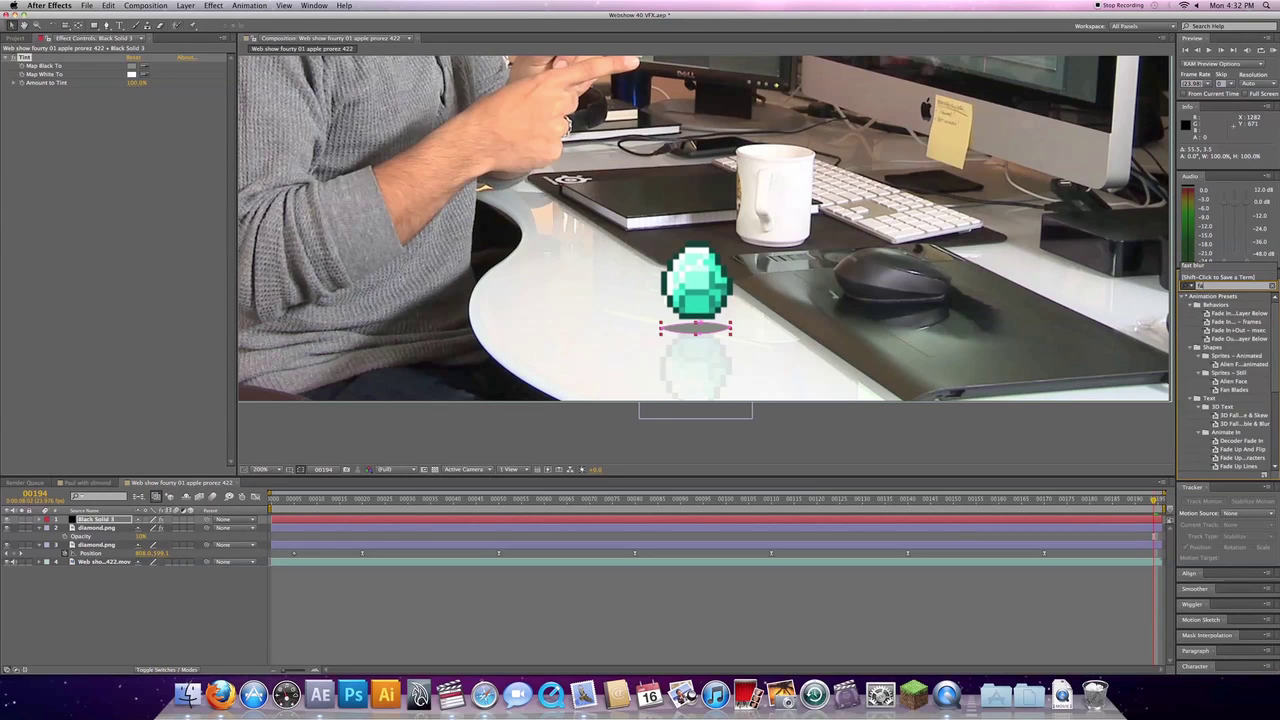
text(st)
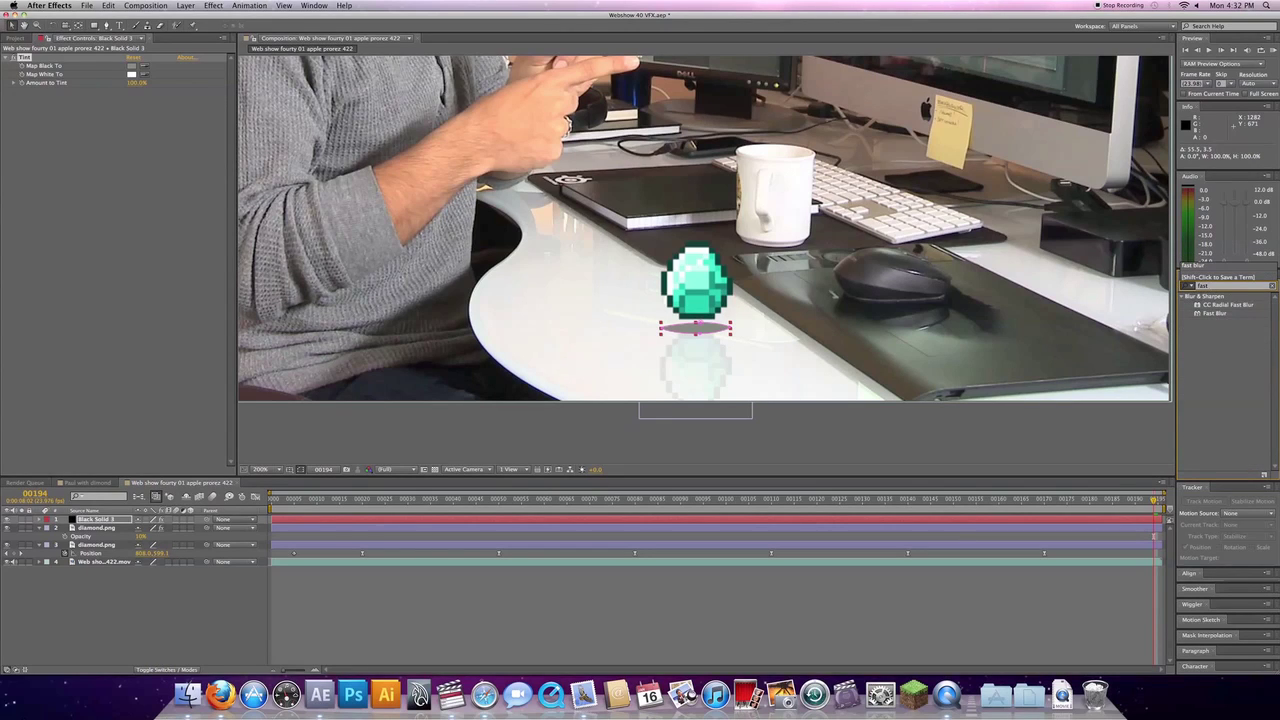
text( bast)
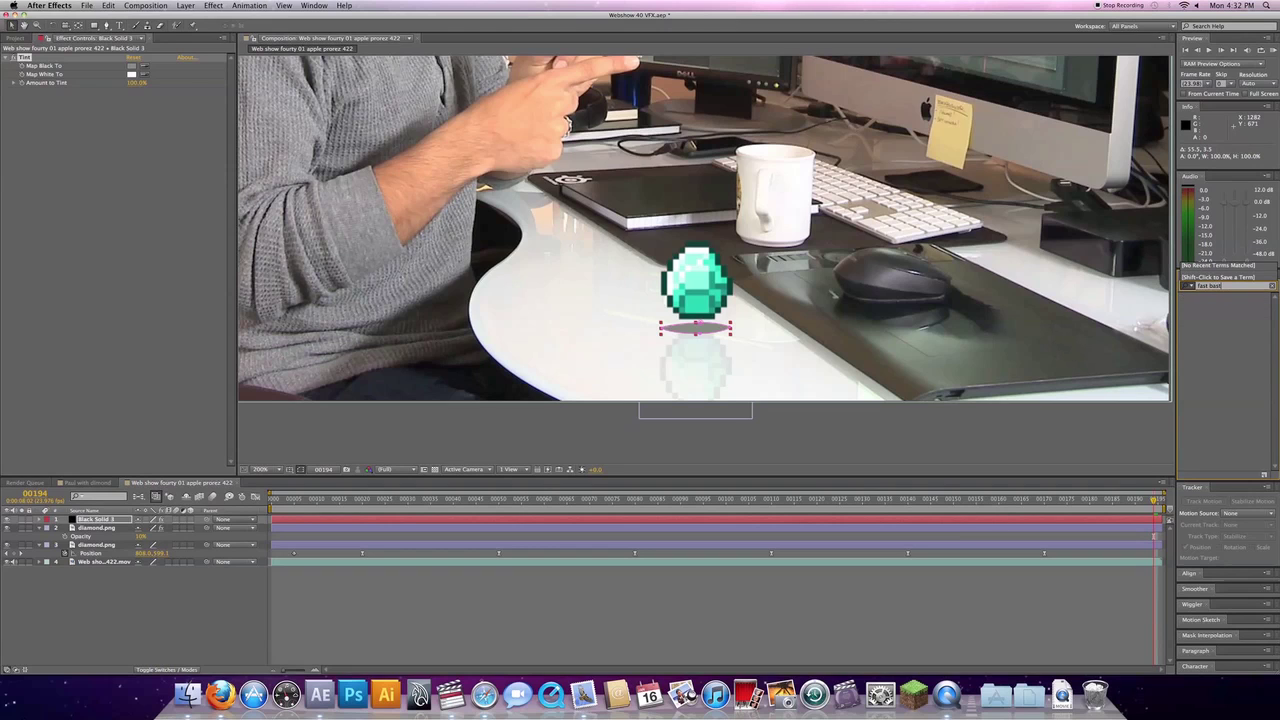
key(Return)
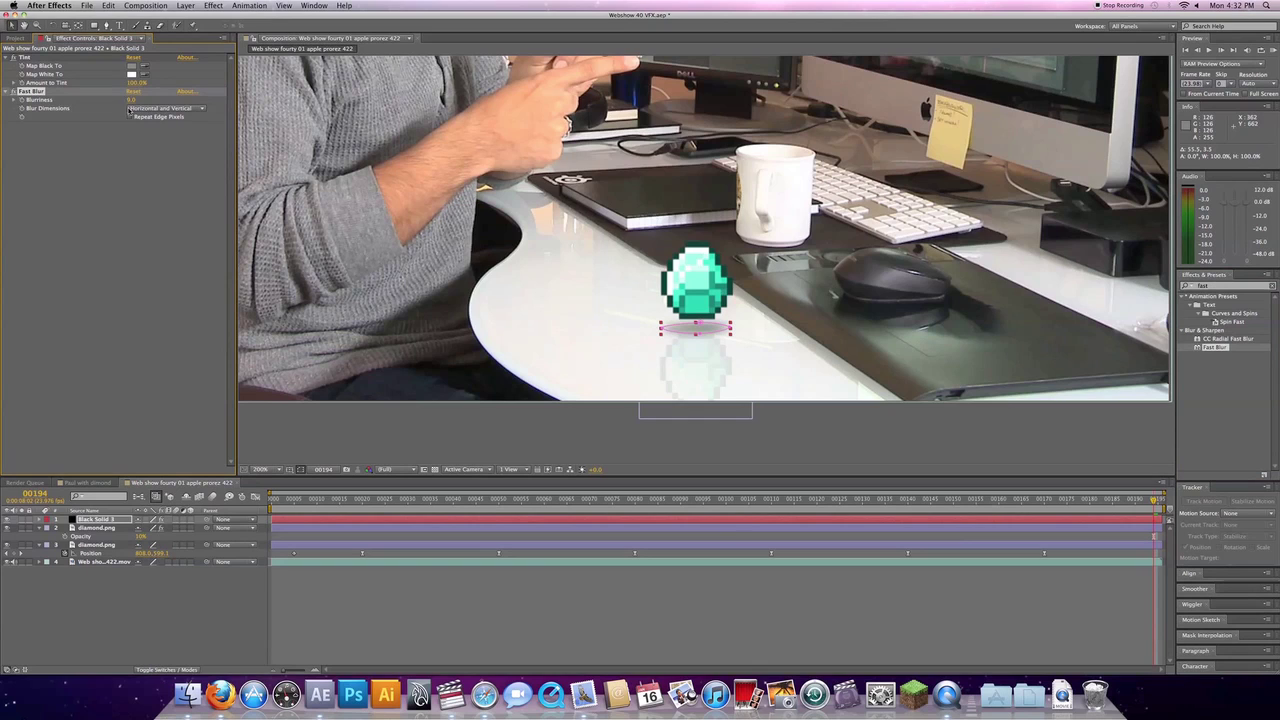
drag(130, 100, 139, 100)
click(299, 470)
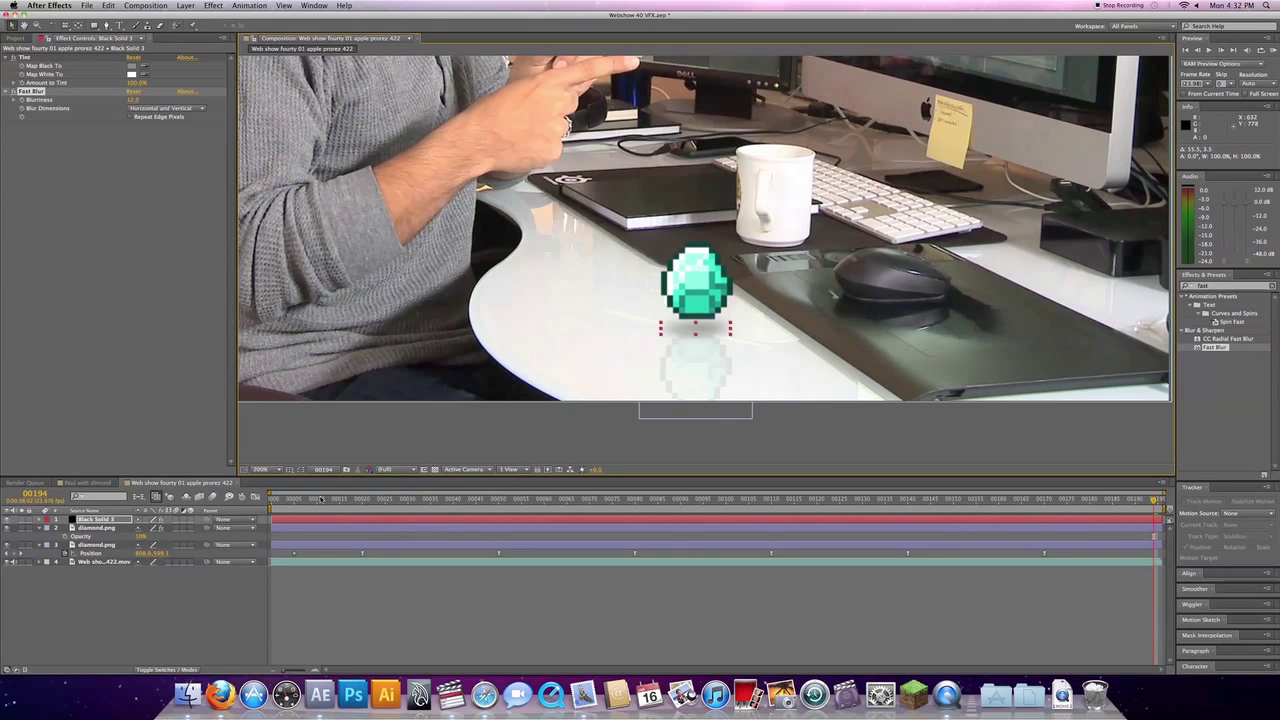
At frame 20, lower the shadow by 7 px and enable keyframing for its anchor point, position, scale and opacity
click(360, 505)
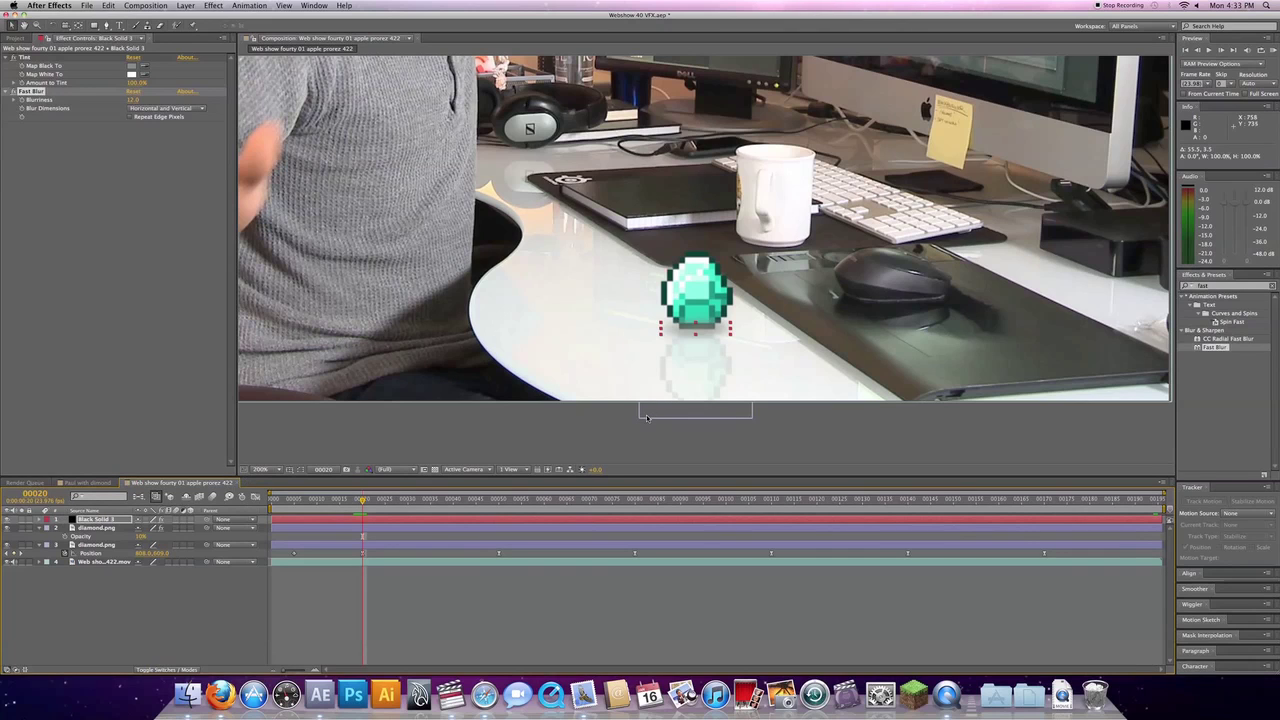
drag(716, 336, 719, 340)
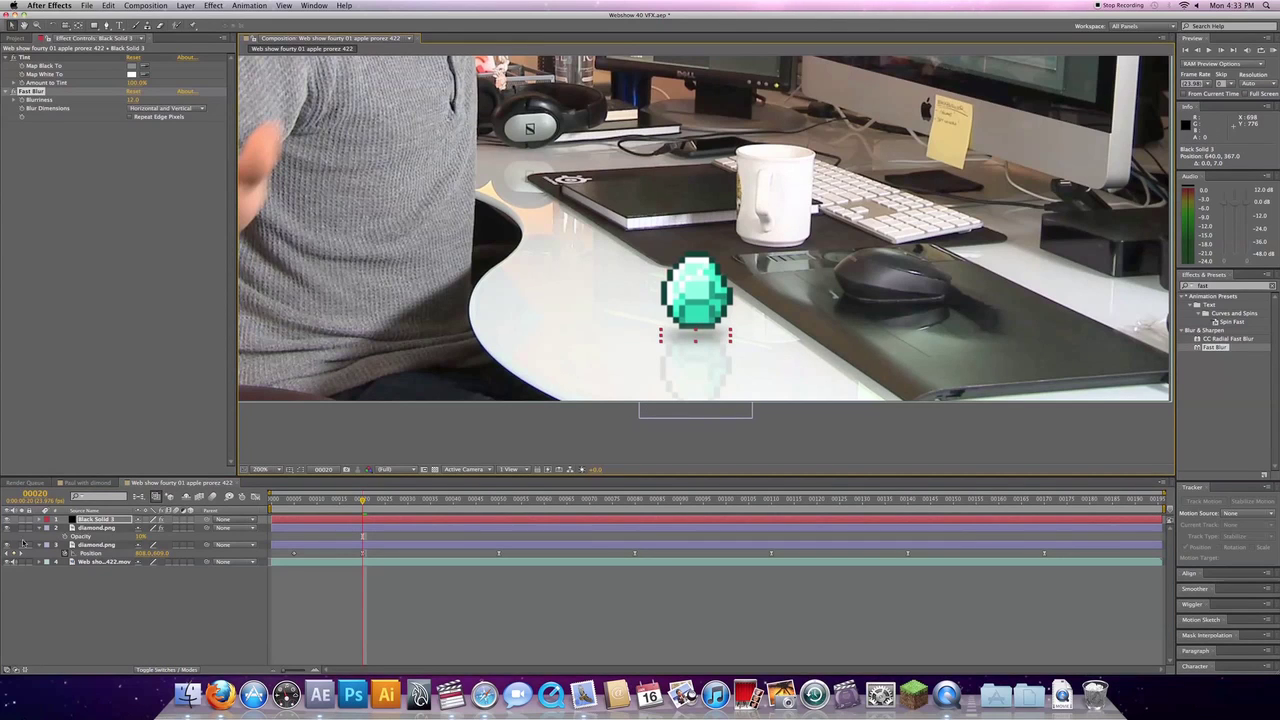
click(41, 520)
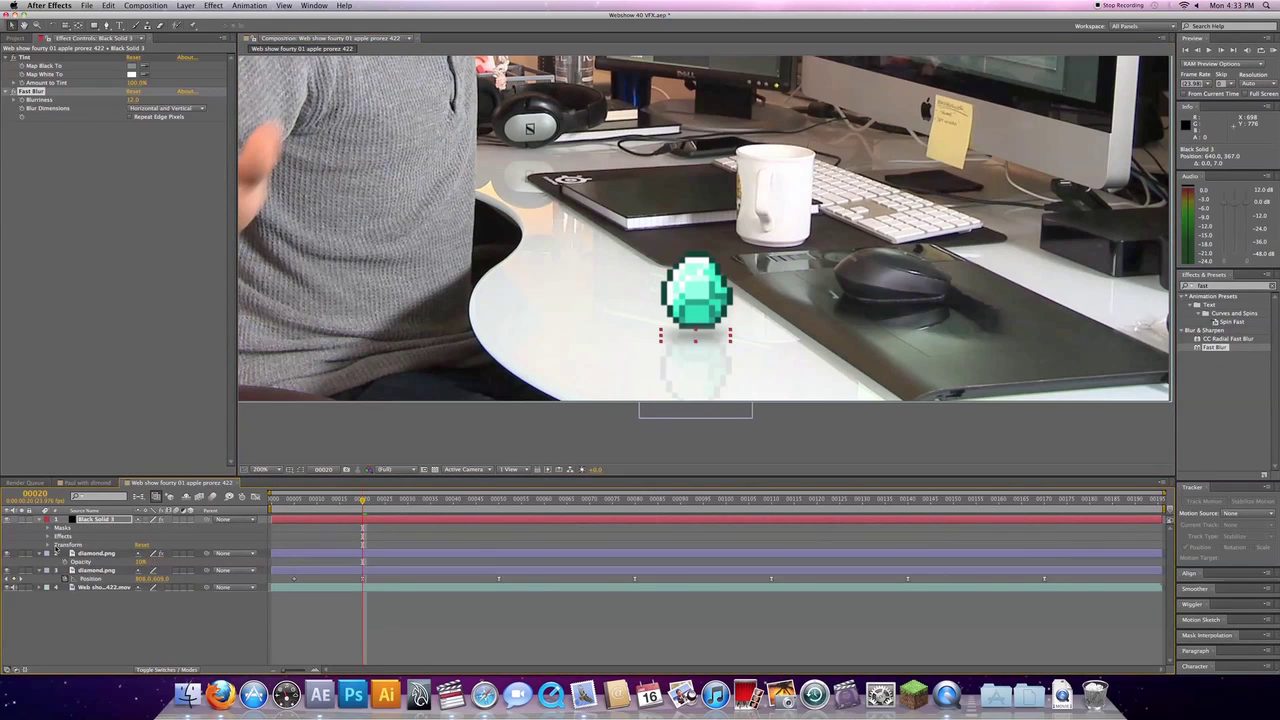
click(48, 544)
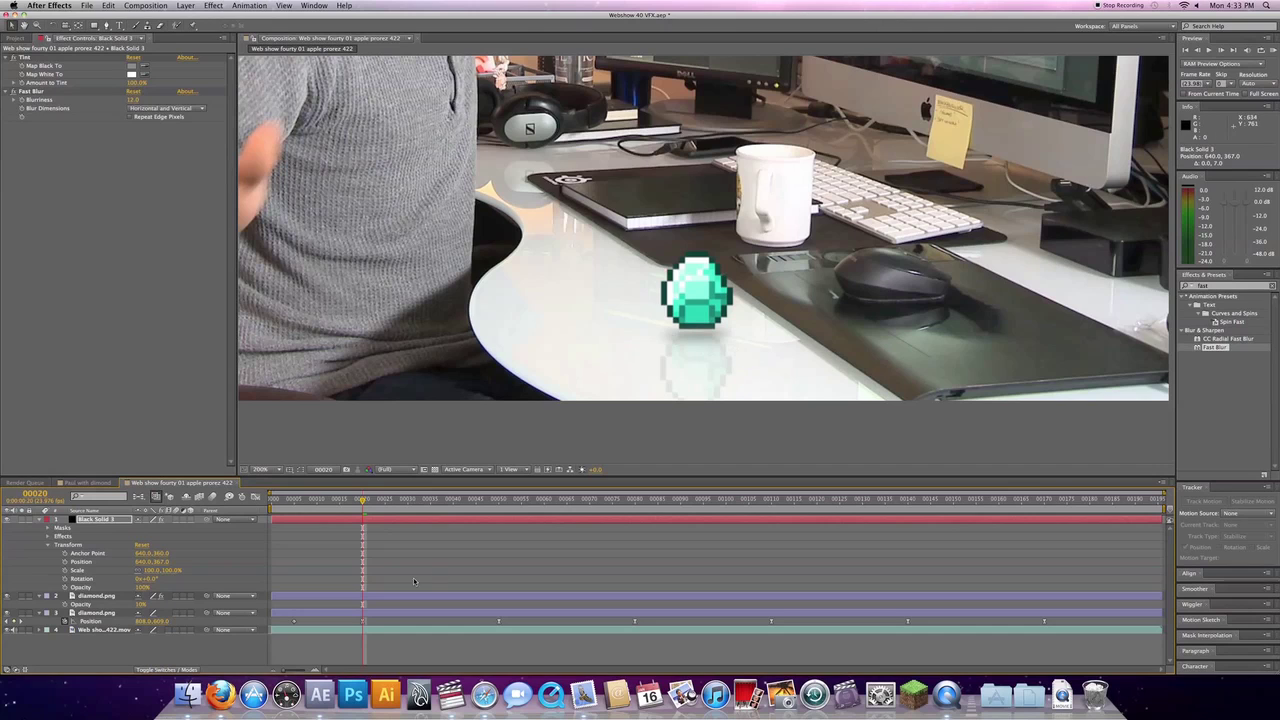
click(68, 587)
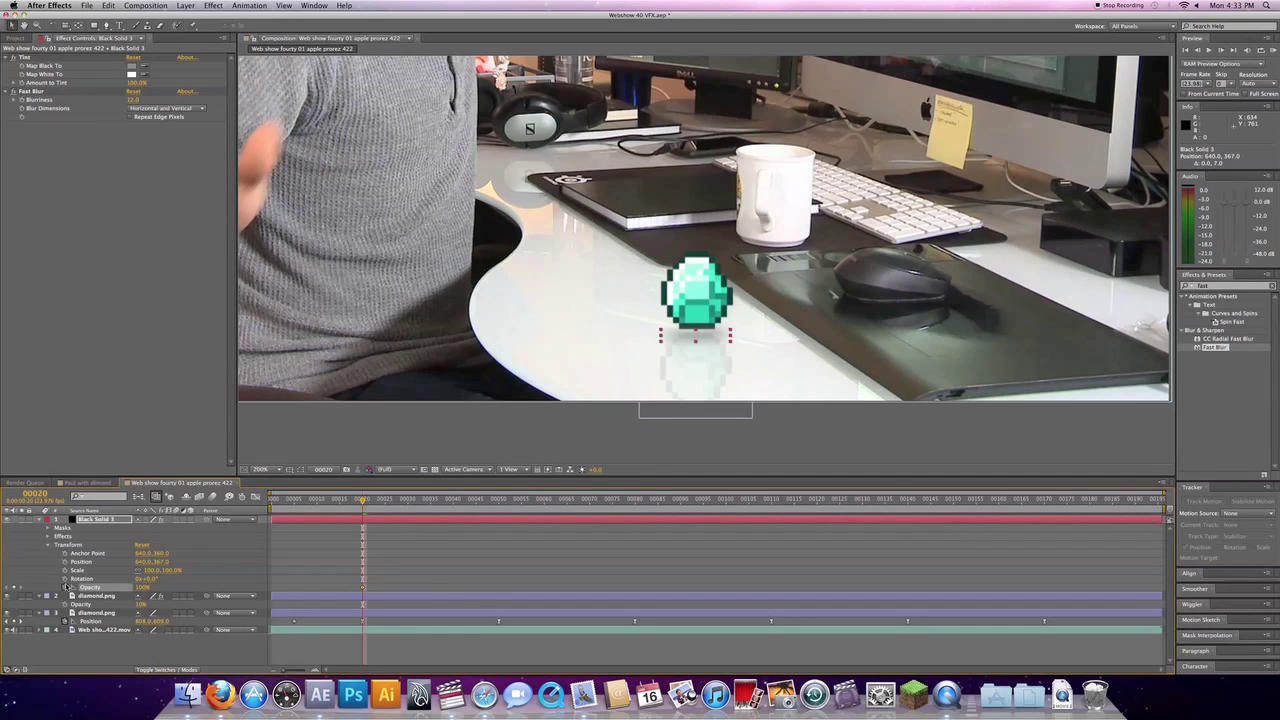
click(64, 570)
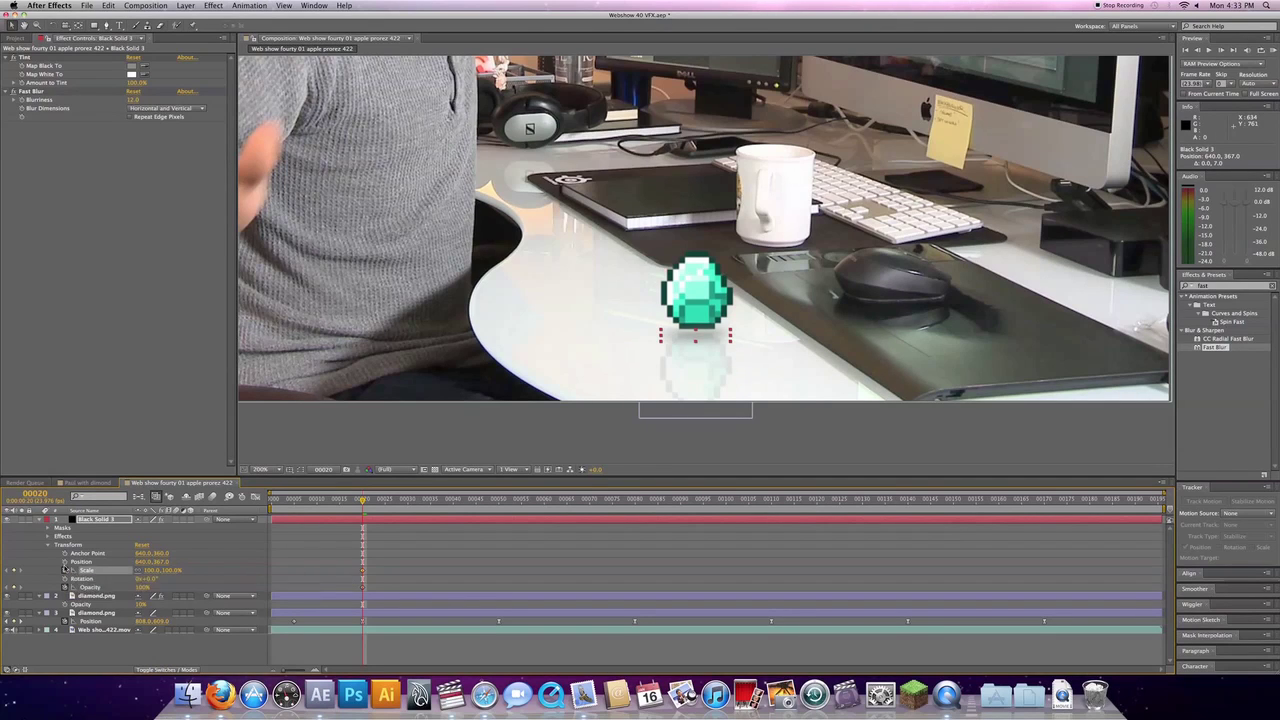
click(64, 562)
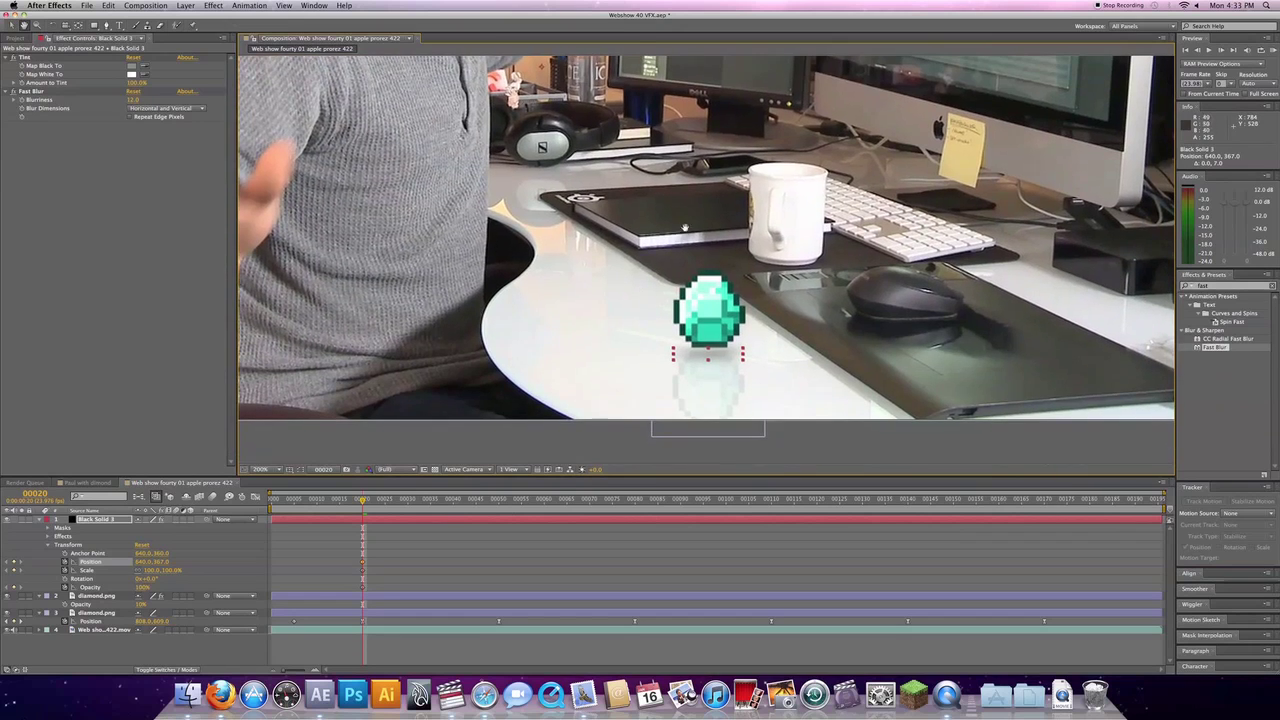
click(65, 553)
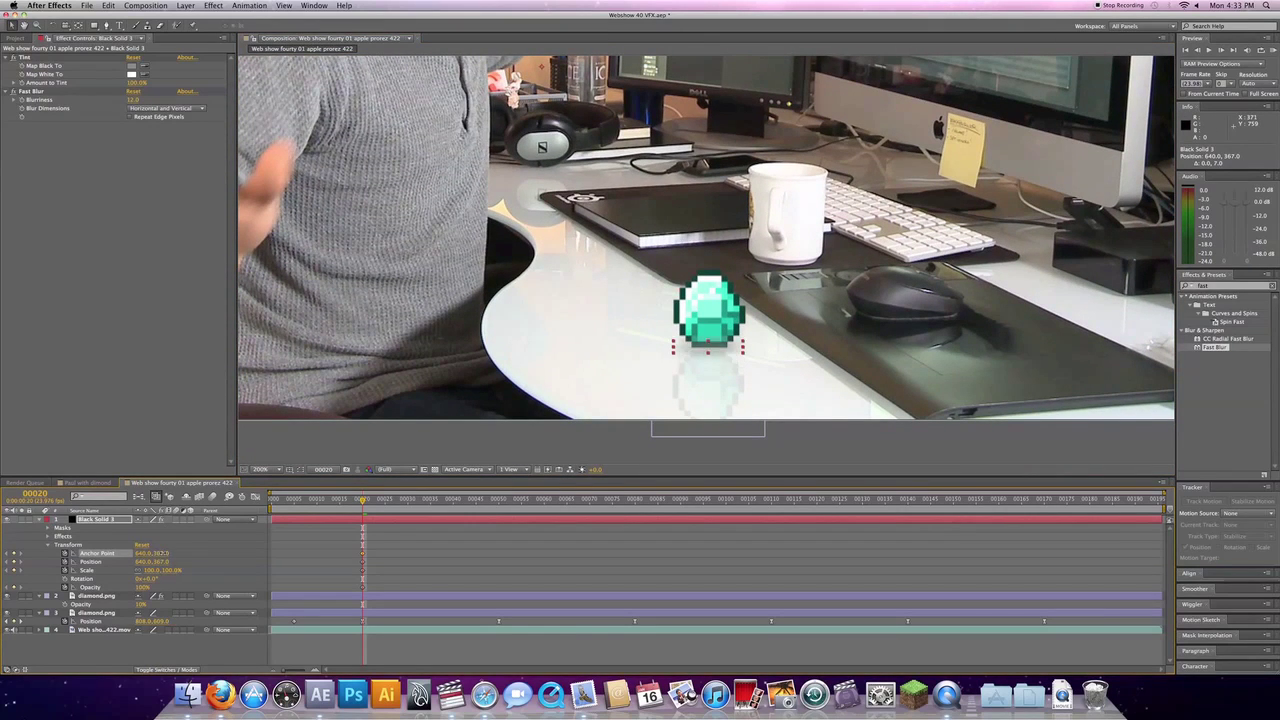
Set the shadow solid's anchor point to 807, 645 and move the layer back beneath the diamond at 807.5, 655.5
drag(163, 553, 304, 549)
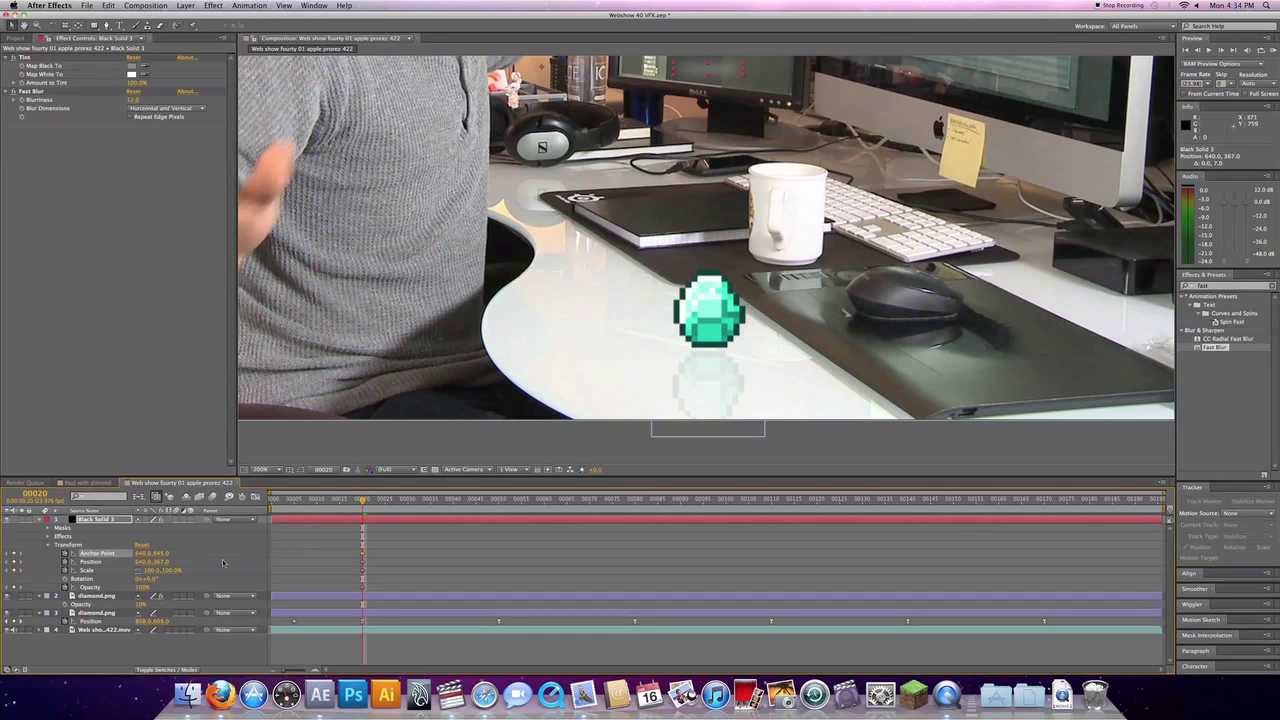
drag(143, 552, 229, 559)
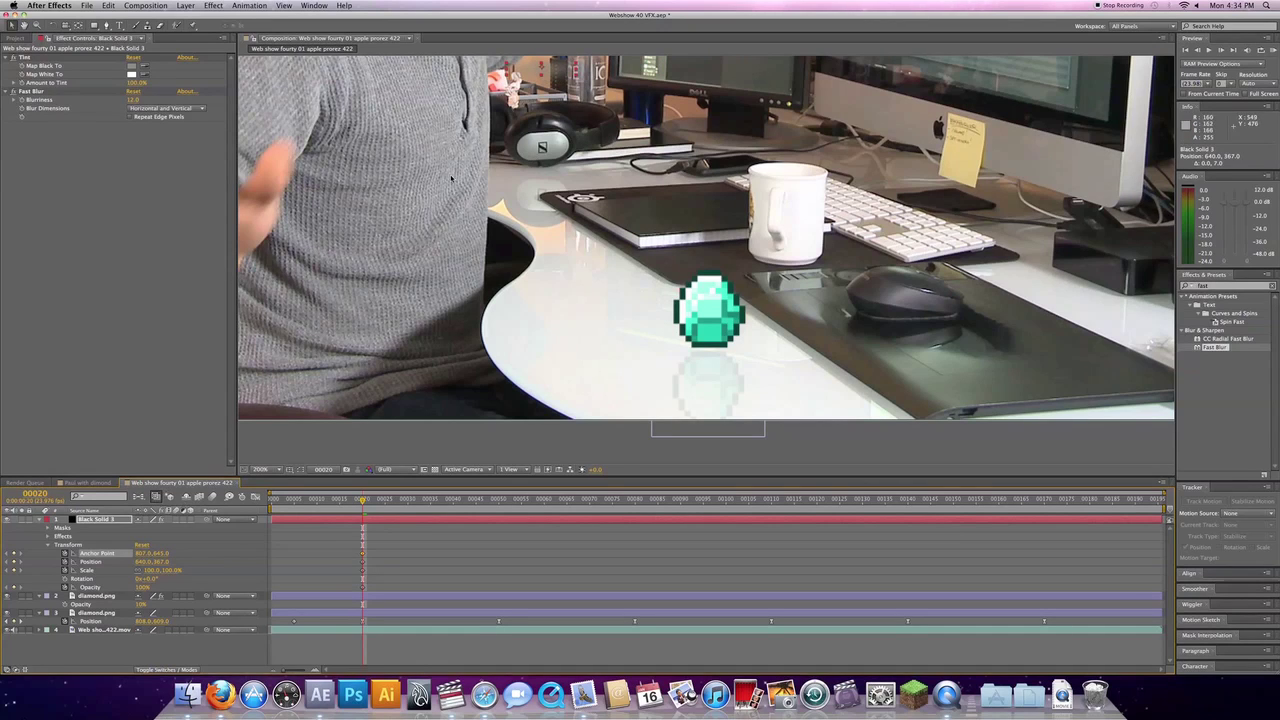
drag(541, 70, 708, 358)
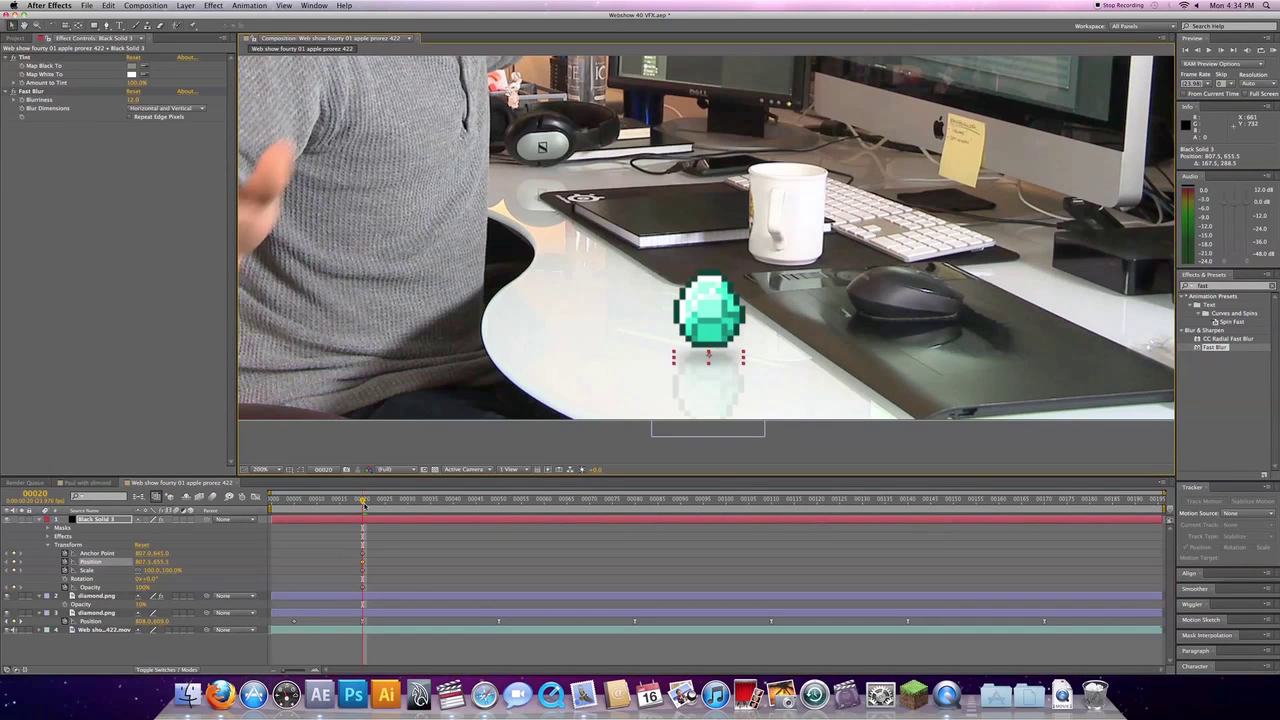
At frame 50, set the shadow's scale to 142% and its opacity to 40%
drag(363, 505, 500, 510)
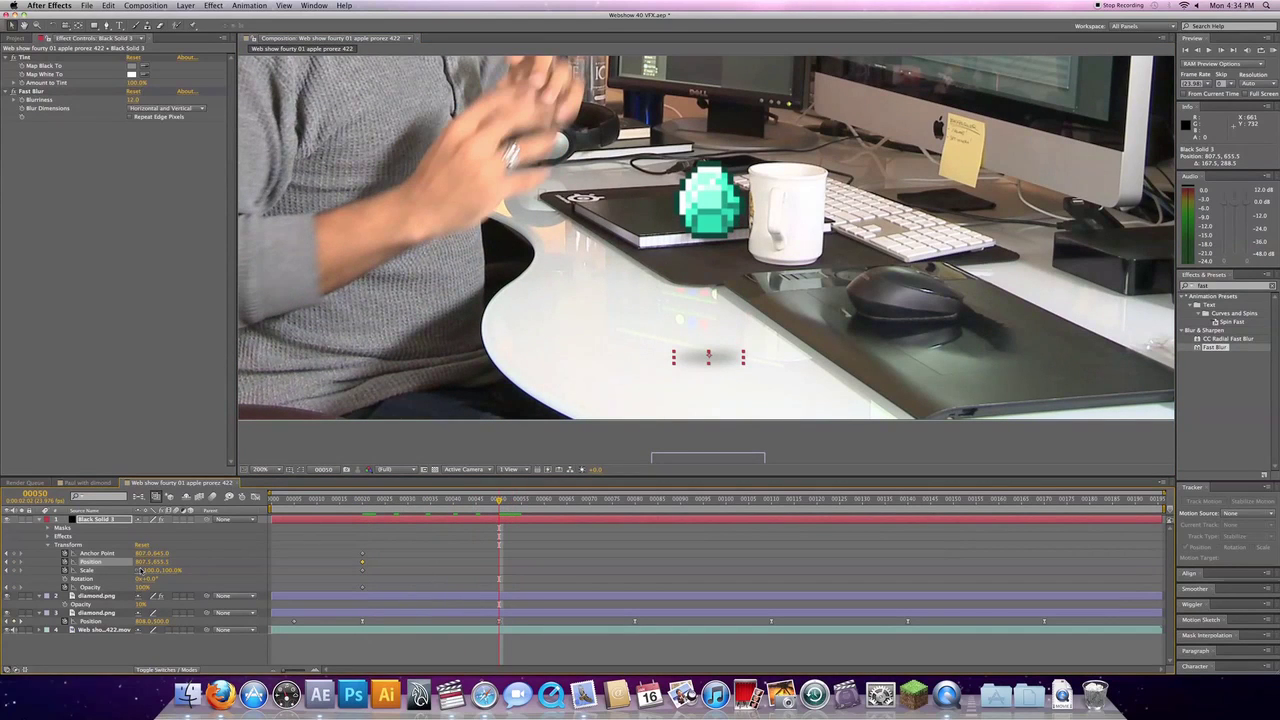
mouse_move(166, 572)
mouse_down()
mouse_move(185, 570)
mouse_move(145, 581)
mouse_up()
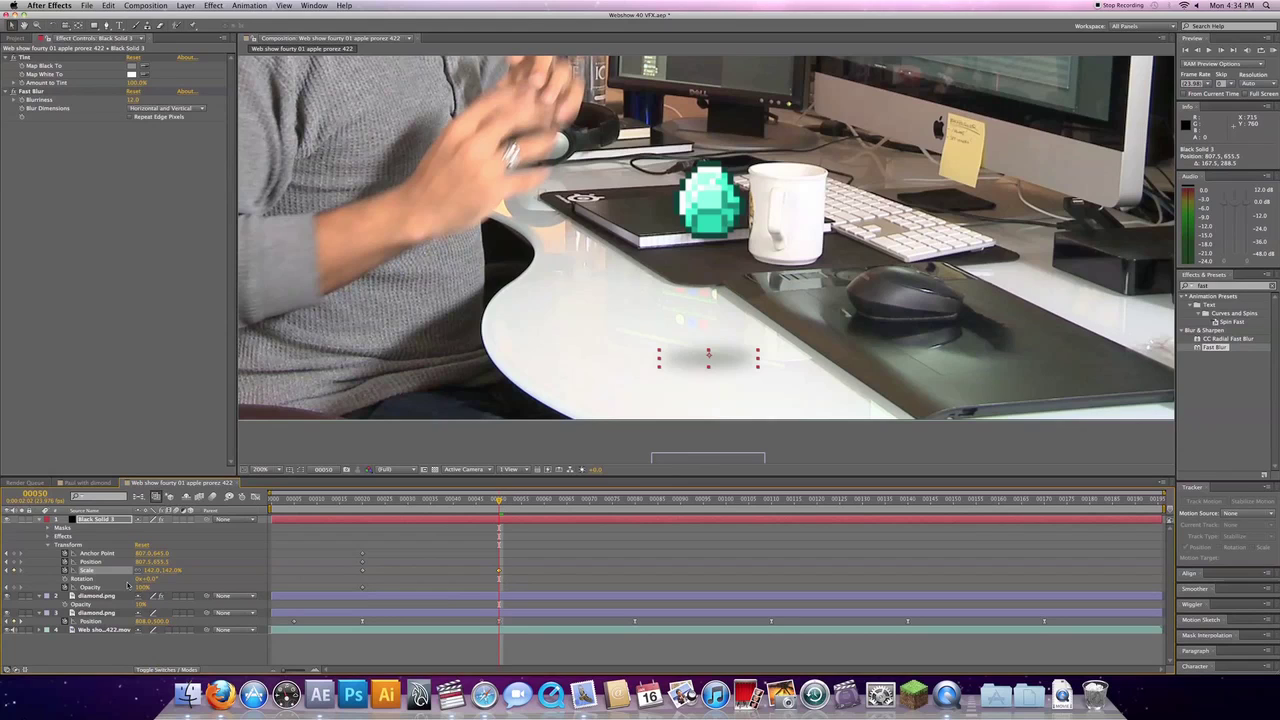
mouse_move(139, 591)
mouse_down()
mouse_move(64, 591)
mouse_move(116, 587)
mouse_up()
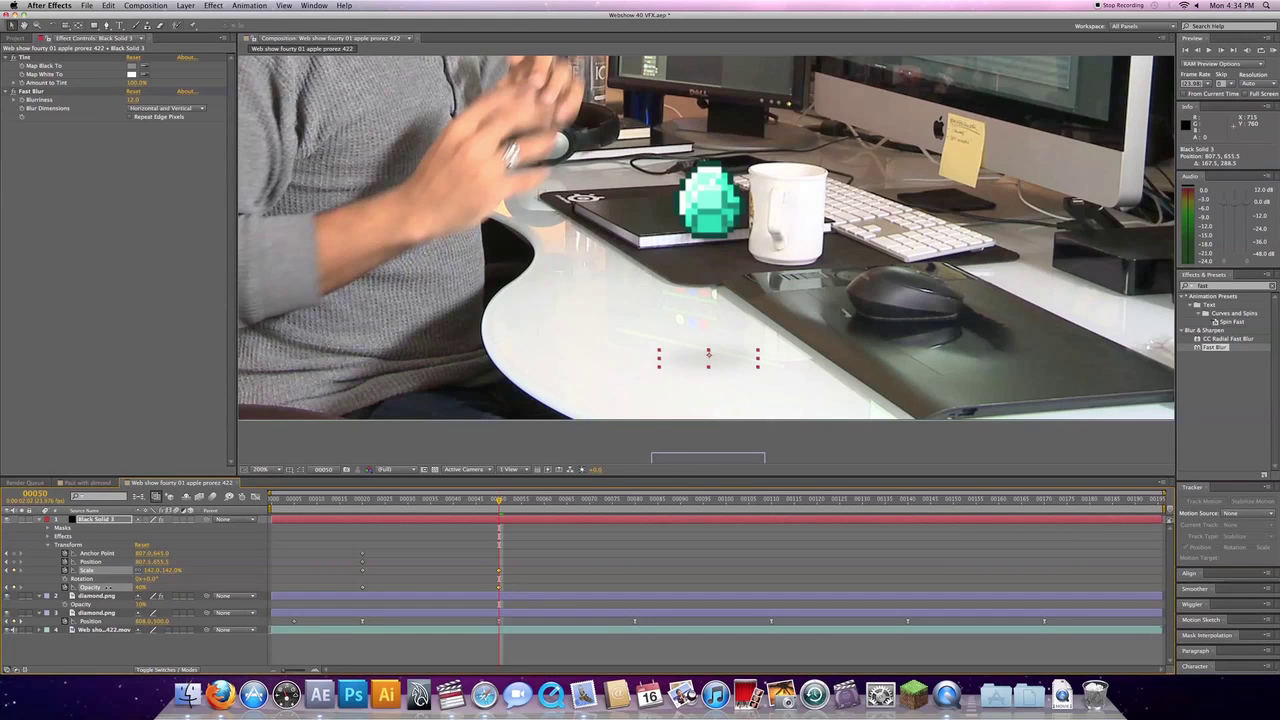
drag(108, 588, 109, 588)
Copy the shadow's scale and opacity keyframes and repeat them along the rest of the timeline to match the diamond's bobbing
drag(455, 500, 376, 508)
click(357, 576)
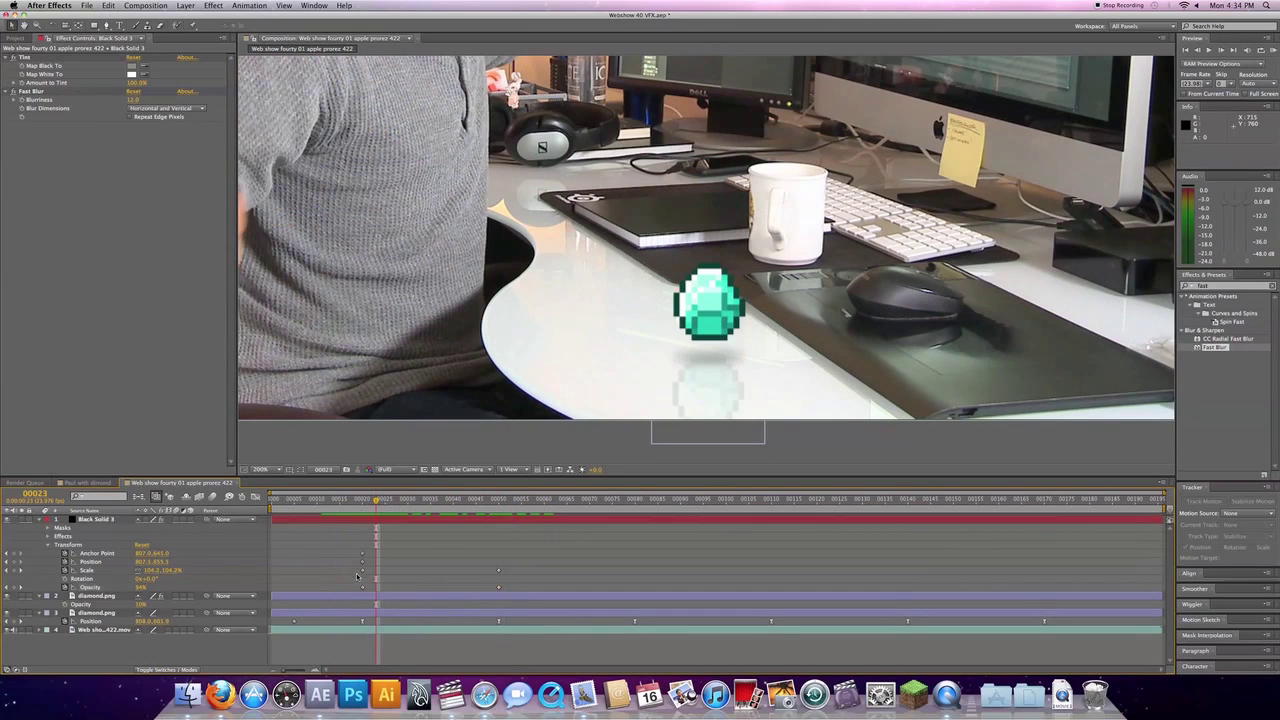
drag(357, 576, 376, 597)
key(super+c)
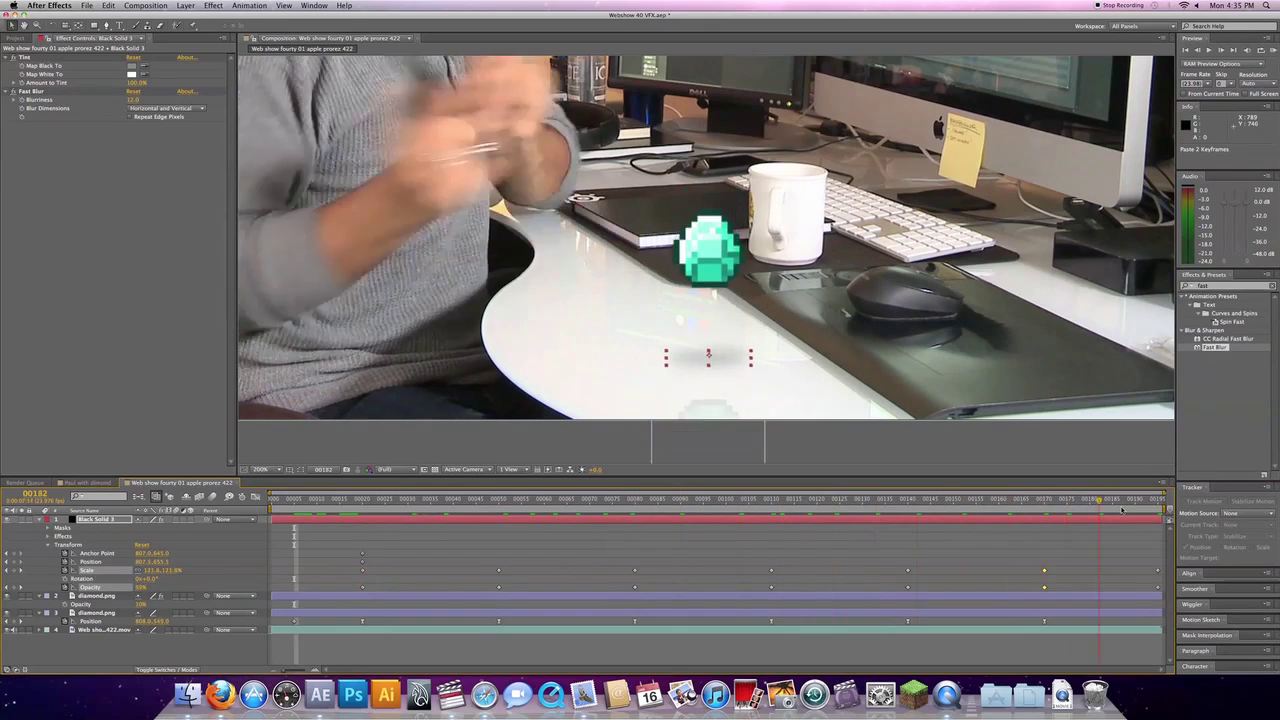
At frame 6, place the shadow on the desk edge below the hands at 633.5, 575, with scale 149% and opacity 0%
drag(895, 518, 299, 511)
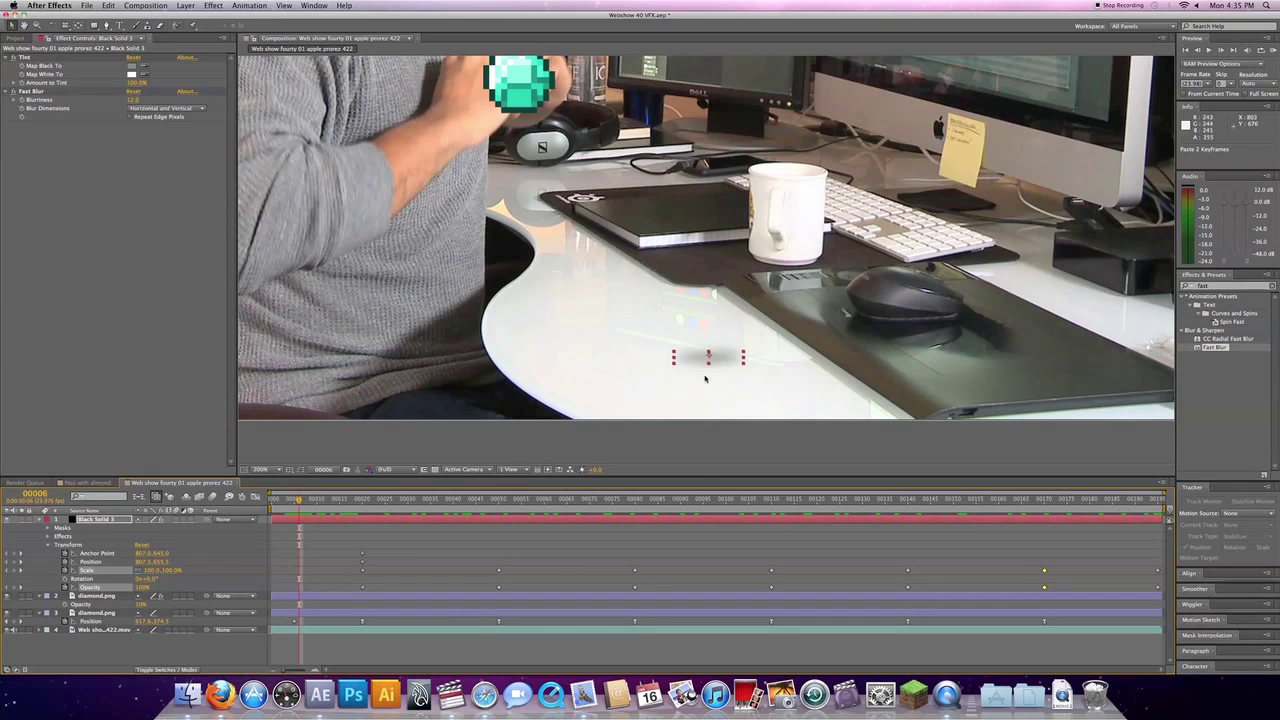
drag(720, 363, 545, 283)
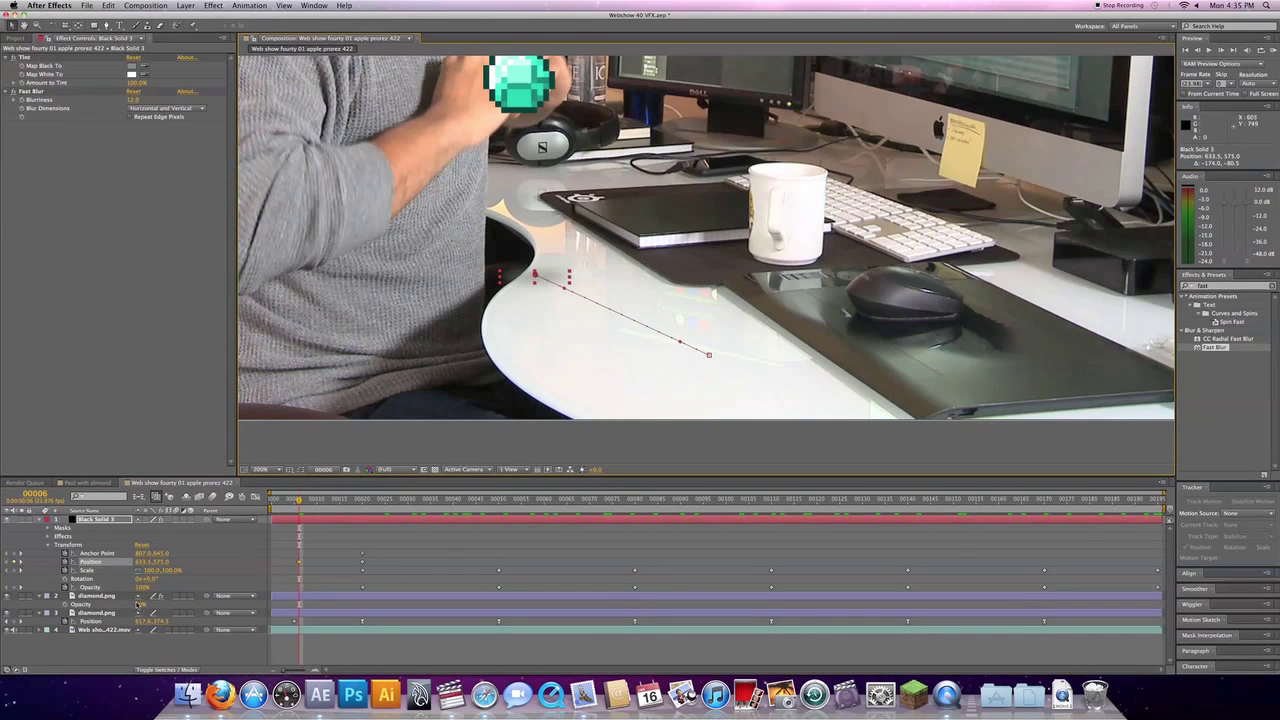
mouse_move(143, 587)
mouse_down()
mouse_move(125, 587)
mouse_move(176, 571)
mouse_move(159, 586)
mouse_up()
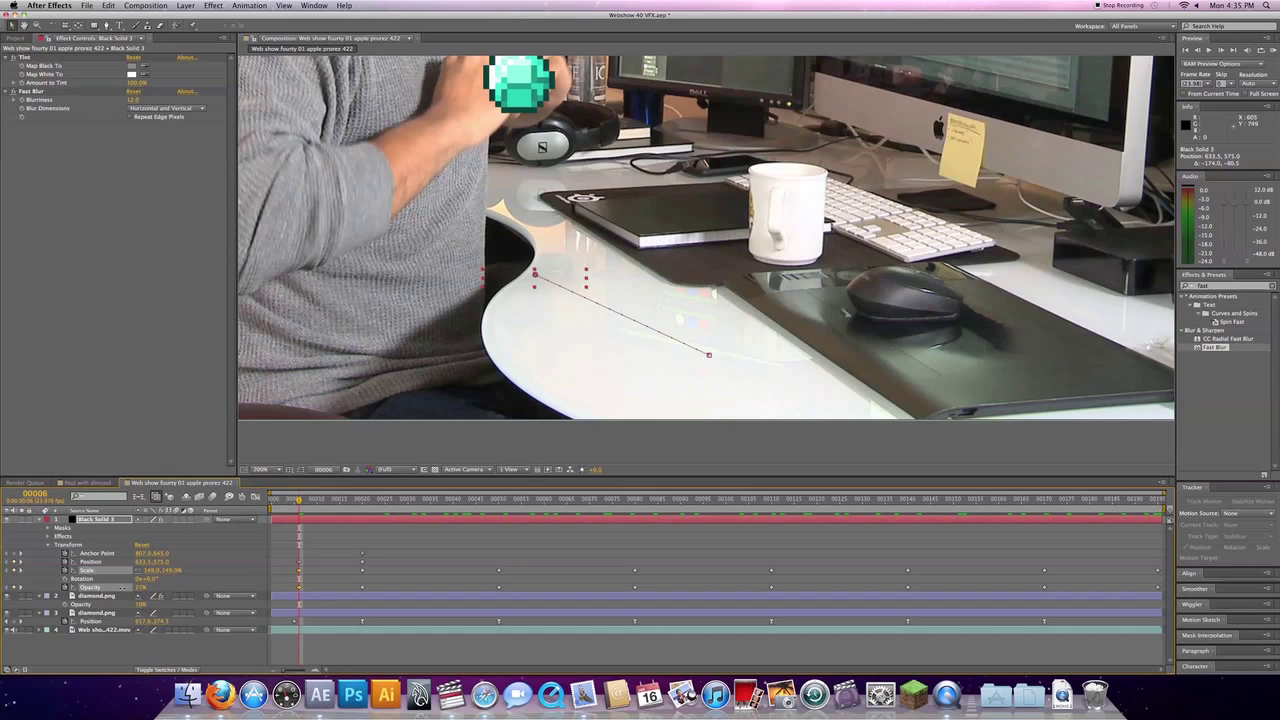
click(114, 589)
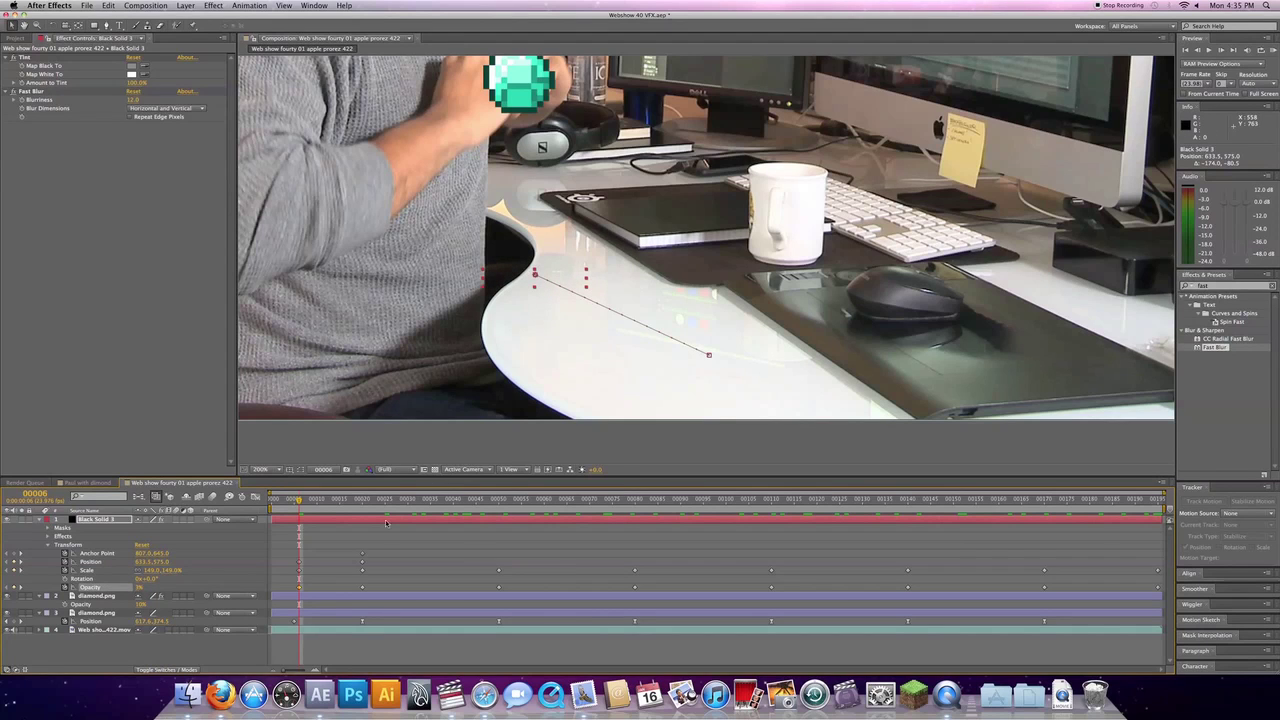
At frame 14, move the shadow under the falling diamond at 792.4, 649.5 and bend the incoming motion path with its handle
drag(299, 500, 335, 504)
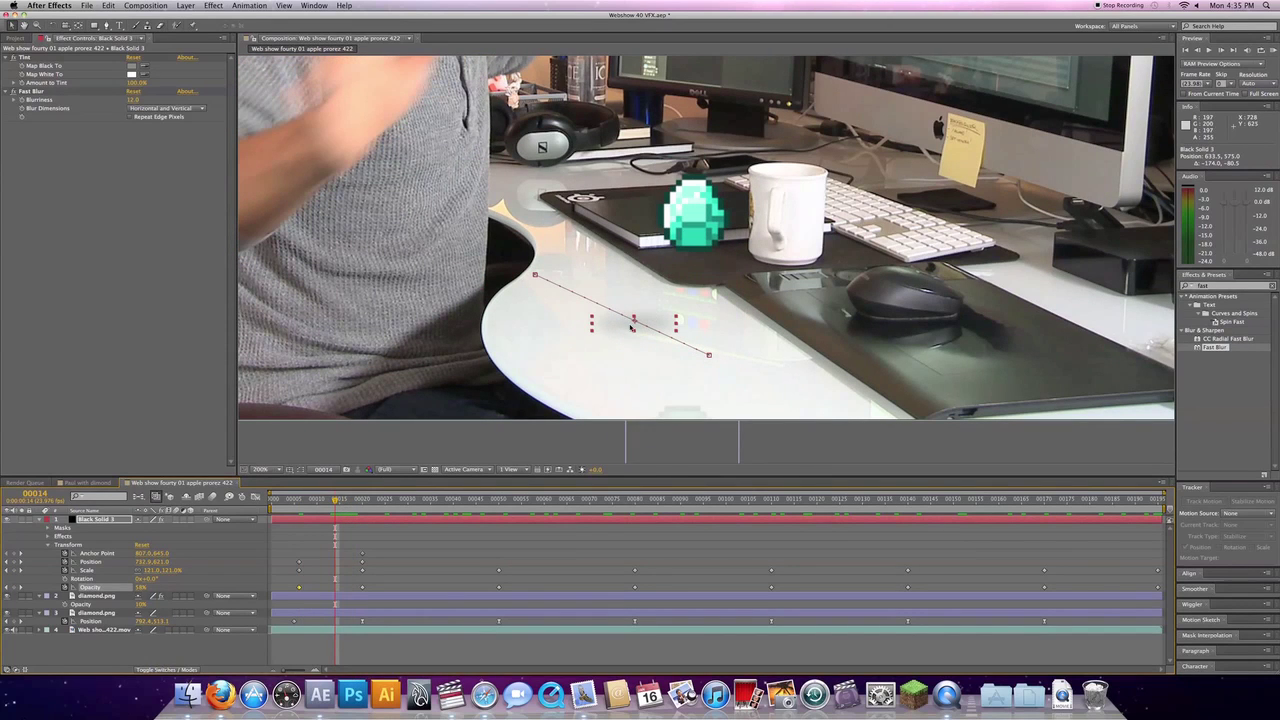
drag(634, 323, 694, 350)
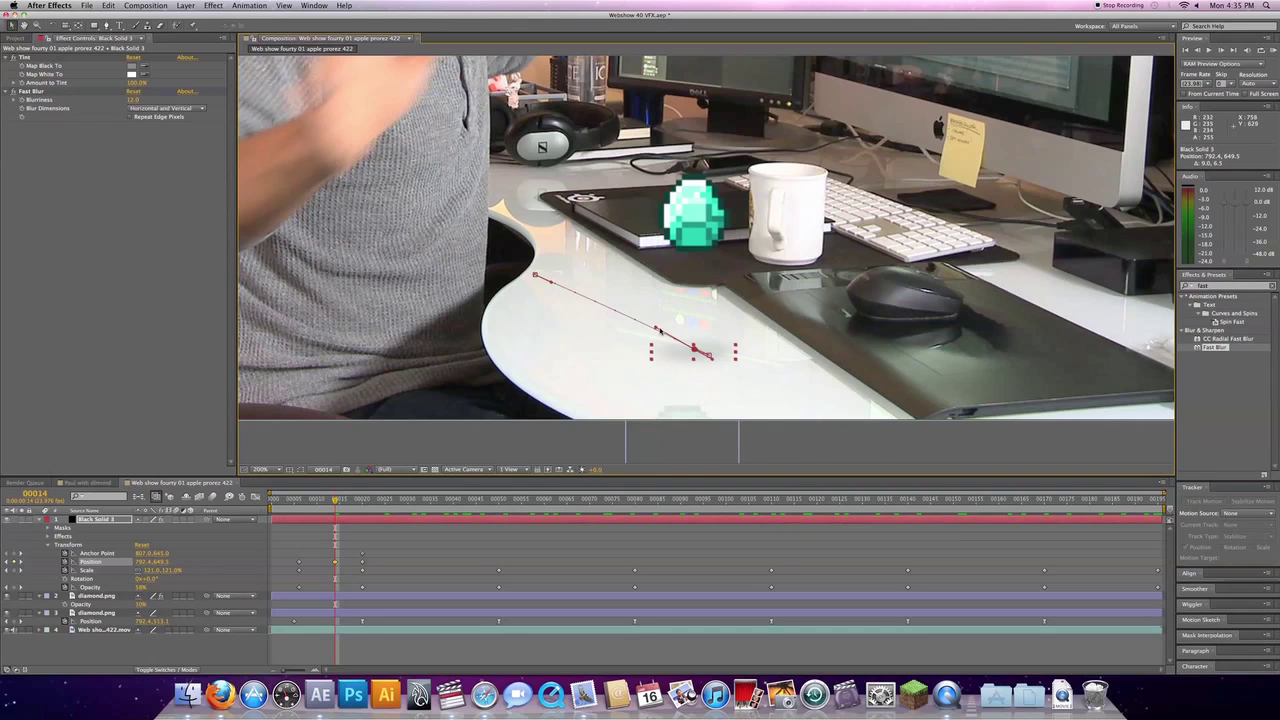
drag(655, 330, 654, 322)
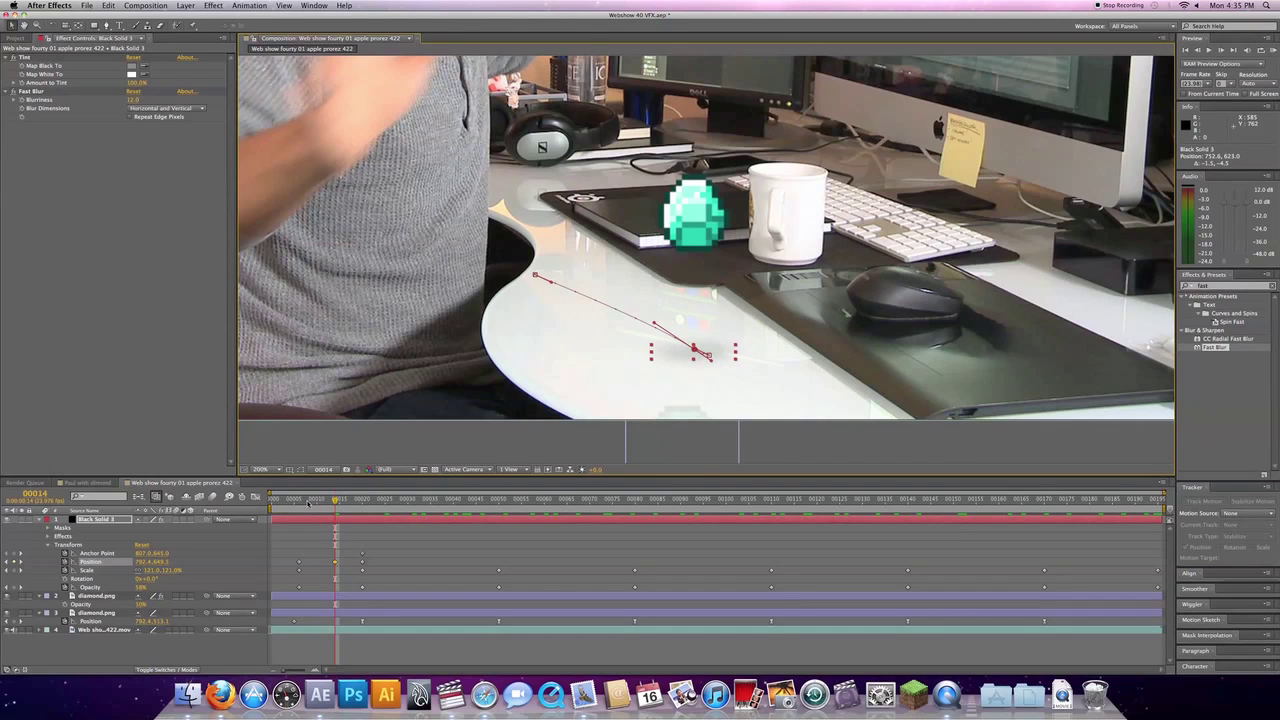
Adjust the motion path handle near the shadow's landing point beneath the diamond at frame 20
drag(308, 503, 362, 505)
scroll(737, 356, up, 1)
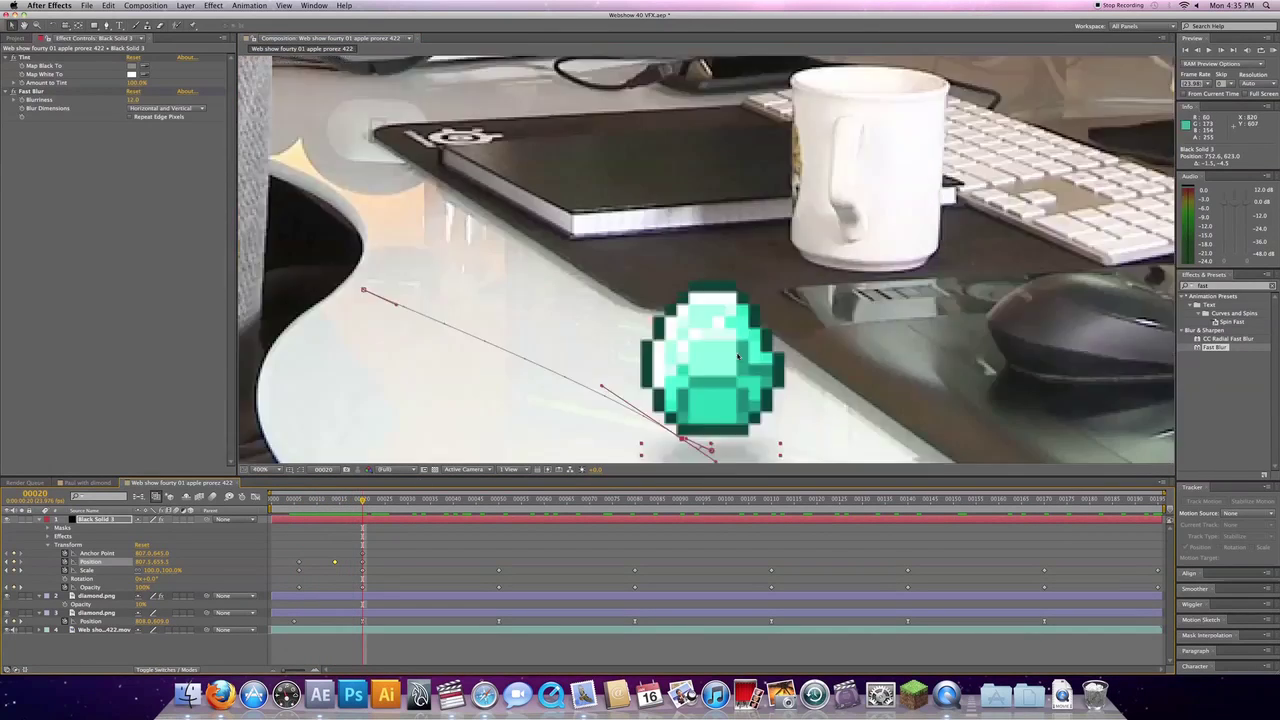
scroll(737, 356, up, 1)
drag(760, 450, 706, 251)
drag(672, 458, 625, 320)
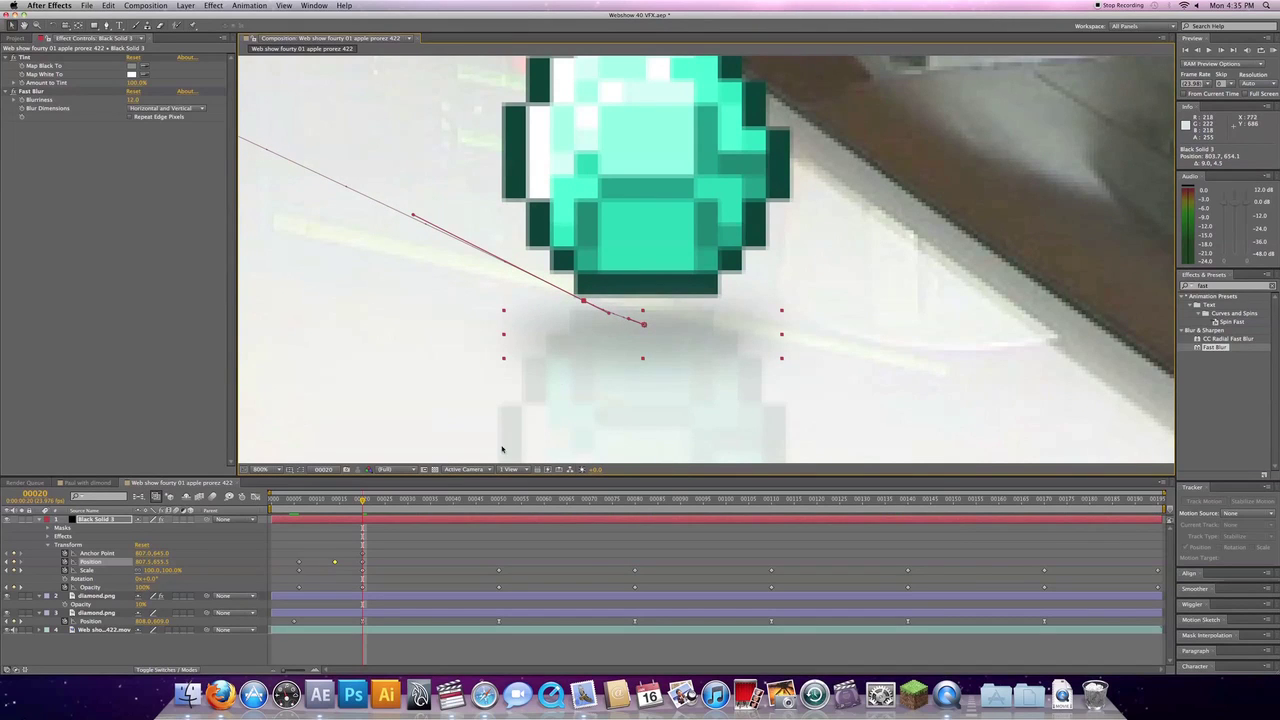
Preview the whole composition from the first frame to check the shadow's animation
scroll(533, 358, down, 3)
drag(608, 277, 643, 393)
click(267, 500)
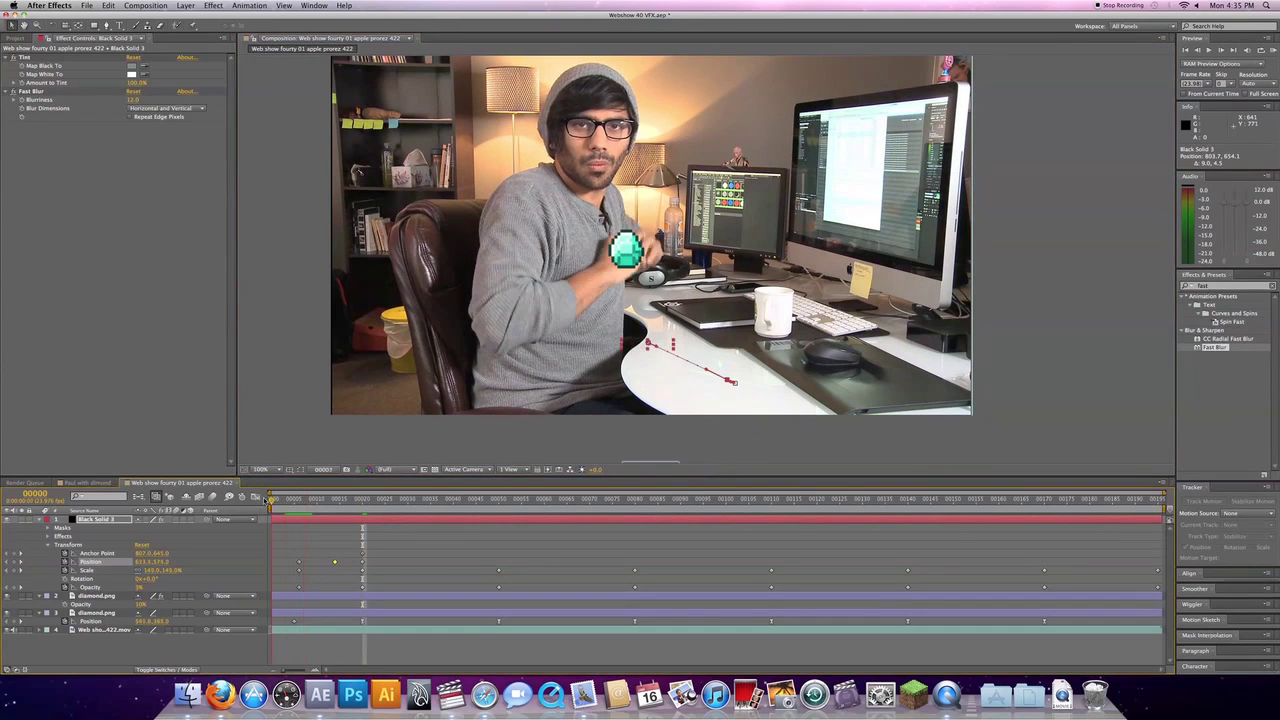
key(space)
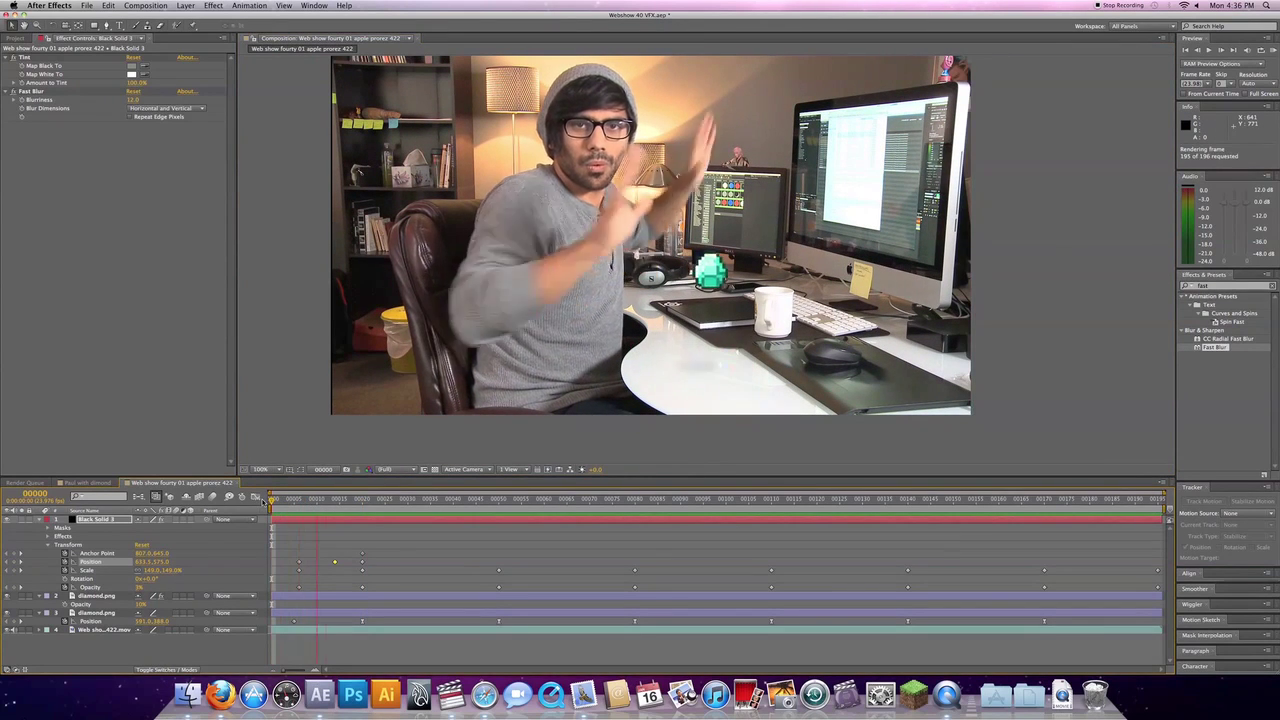